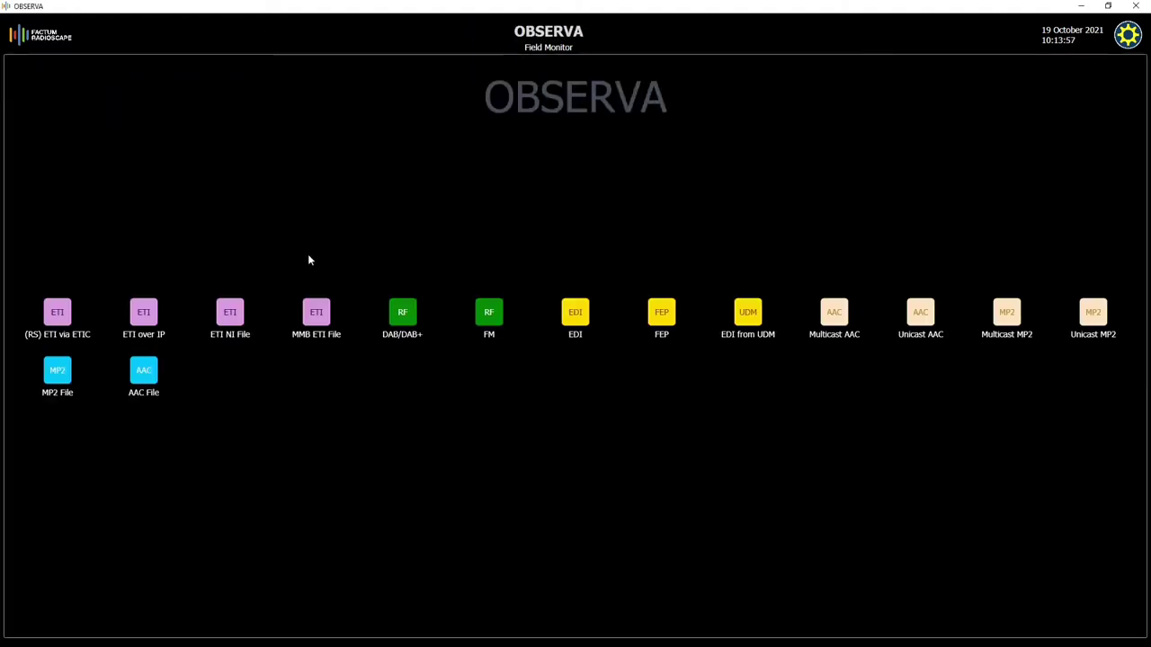
- Tune live DAB/DAB+ reception to preset channel 10B (Sussex) and start decoding
left_click(402, 315)
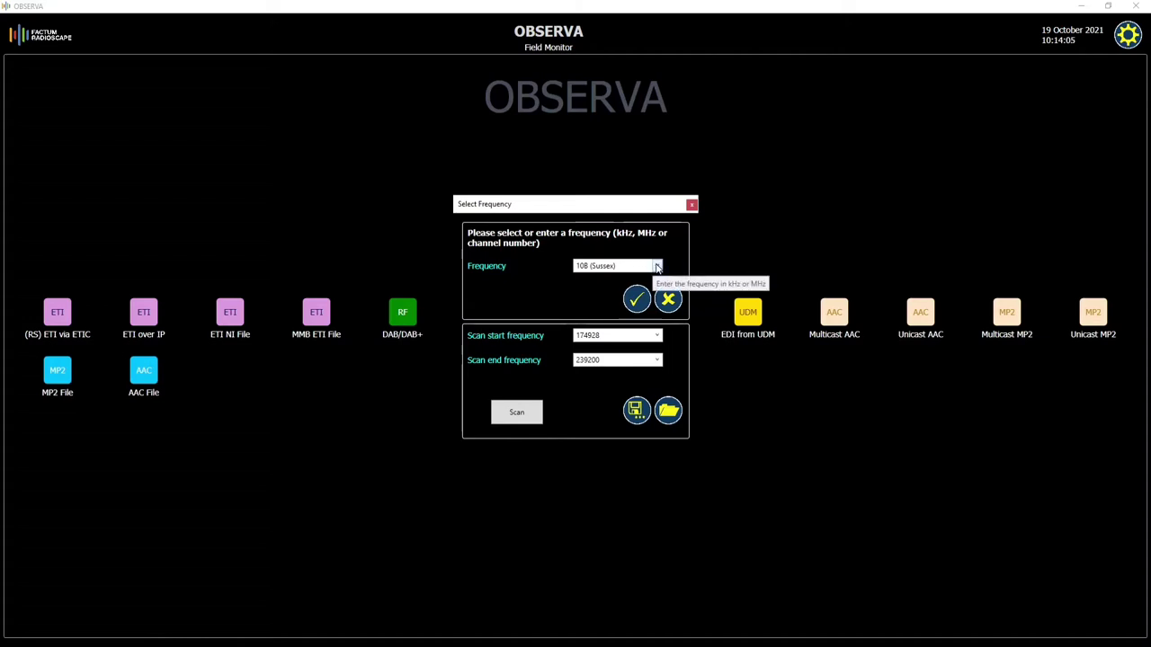
left_click(647, 266)
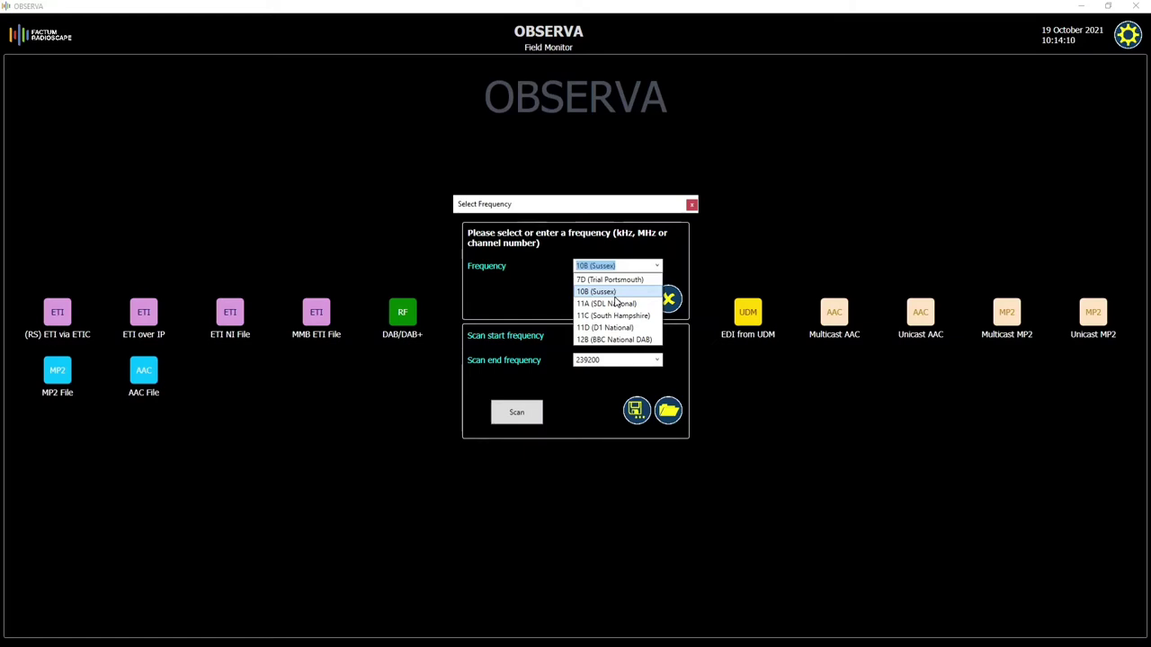
left_click(616, 297)
left_click(635, 301)
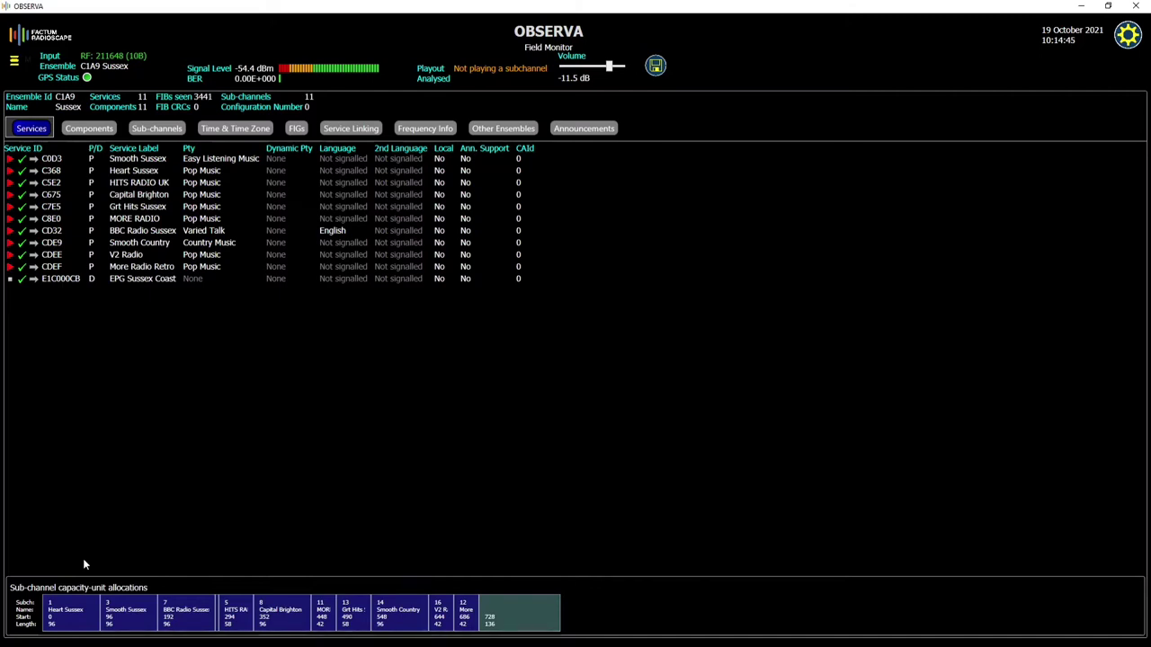
mouse_move(67, 608)
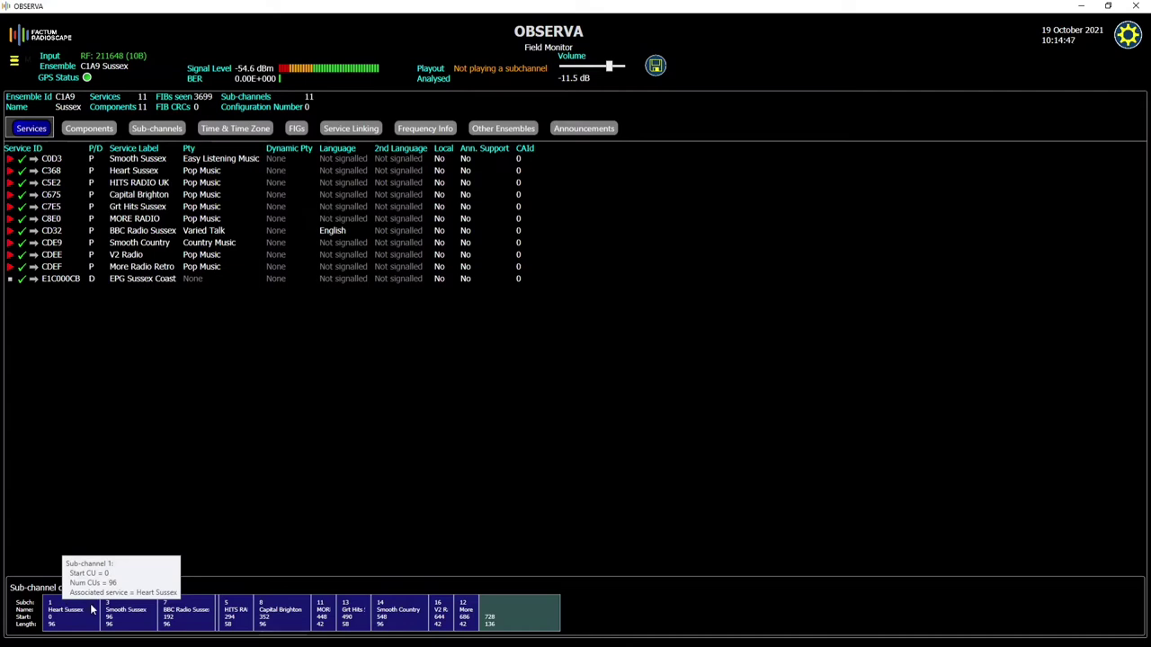
mouse_move(196, 618)
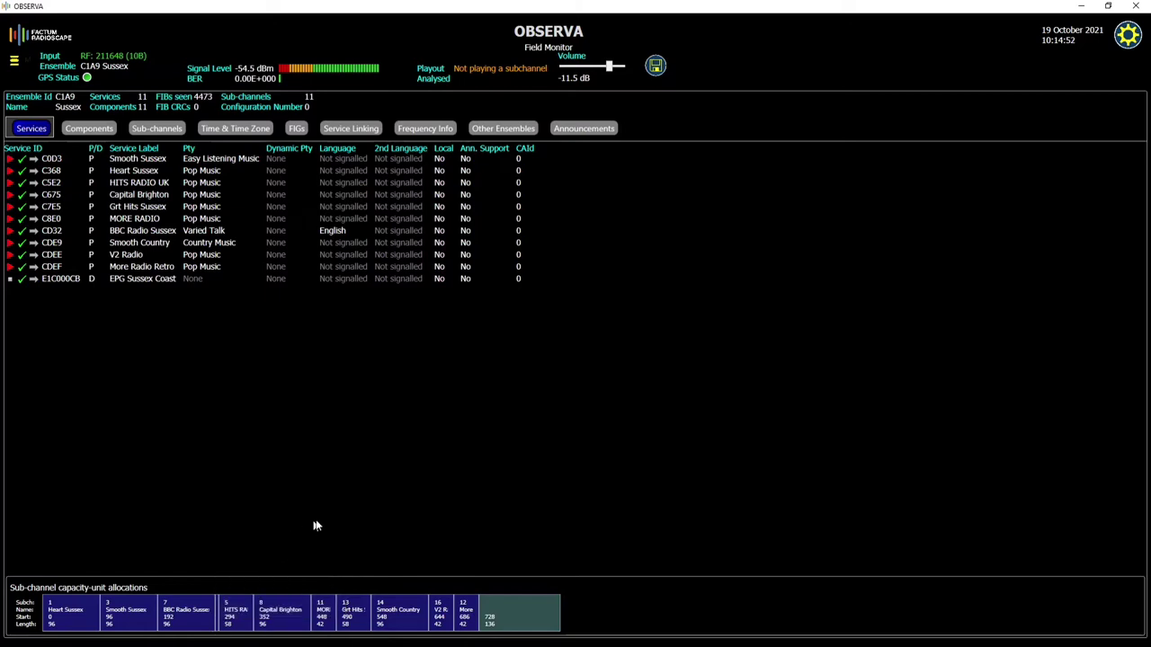
- Open the Stations view, then expand and collapse the Smooth Country, BBC Radio Sussex and Heart Sussex cards
mouse_move(494, 612)
left_click(16, 62)
left_click(62, 139)
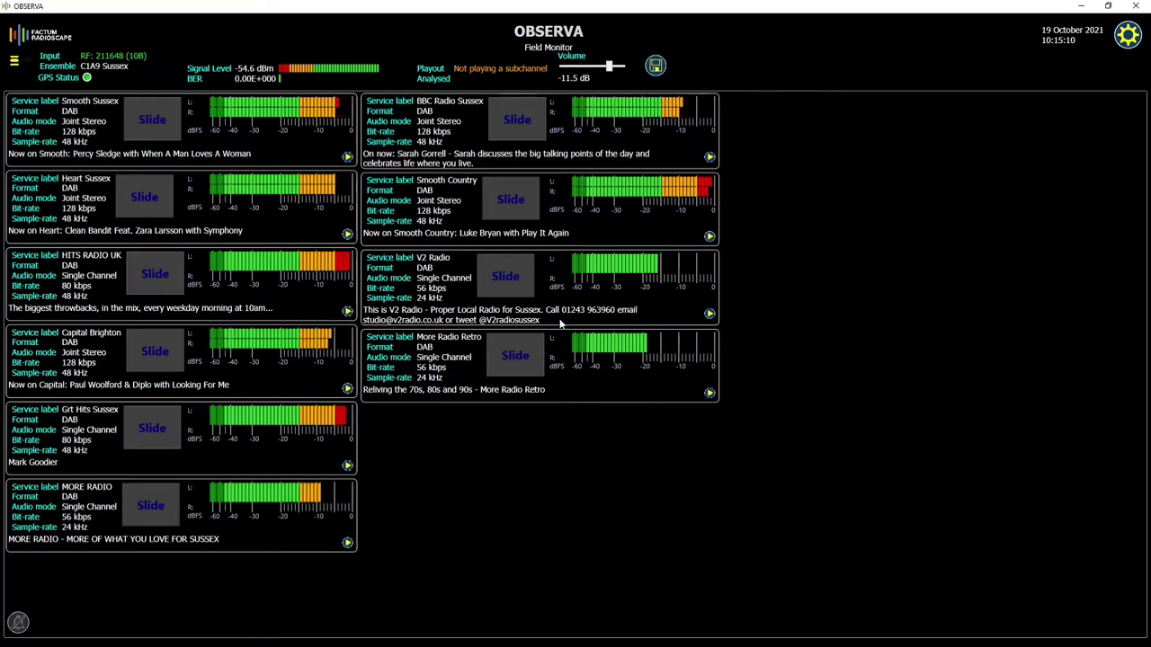
left_click(608, 221)
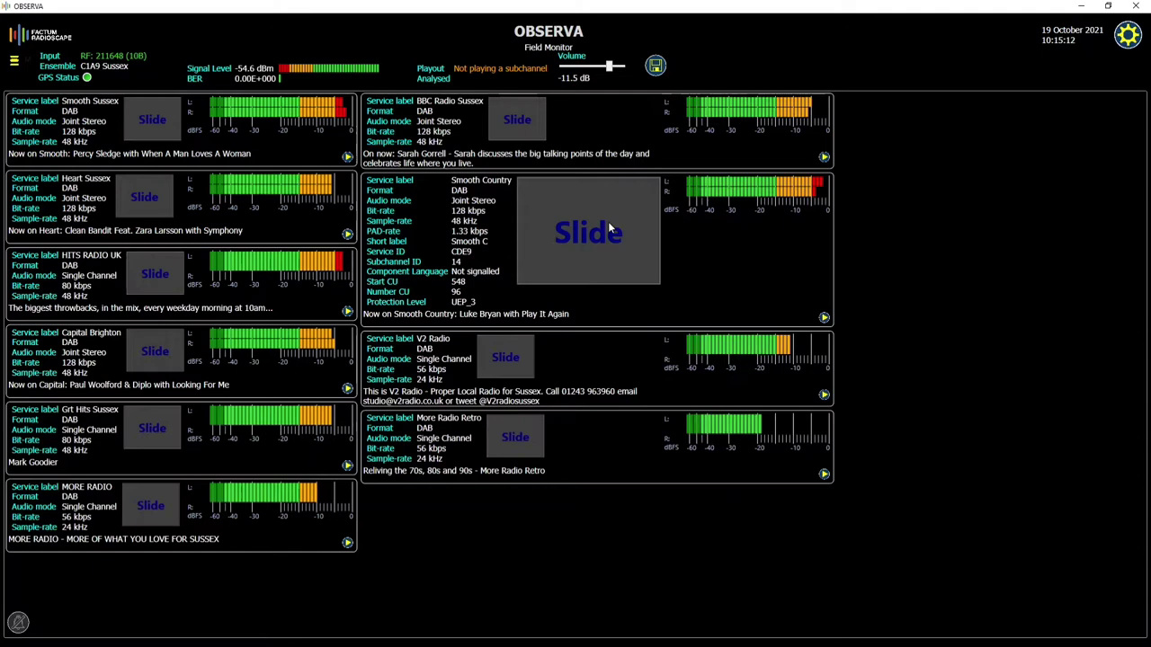
left_click(491, 164)
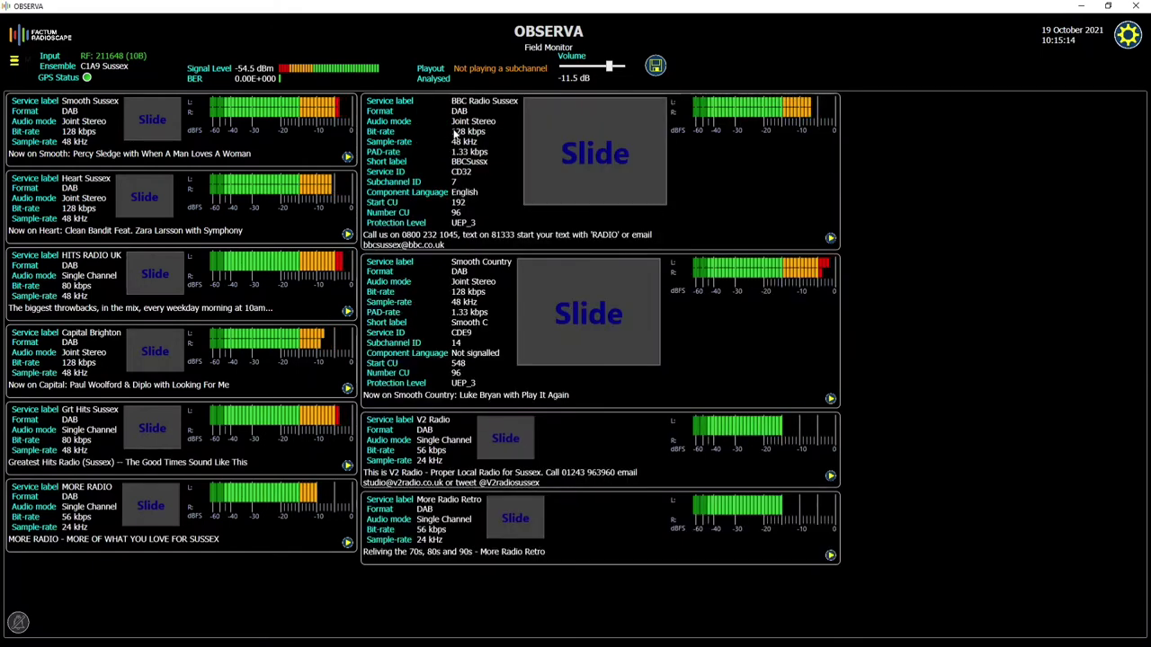
left_click(227, 206)
left_click(227, 213)
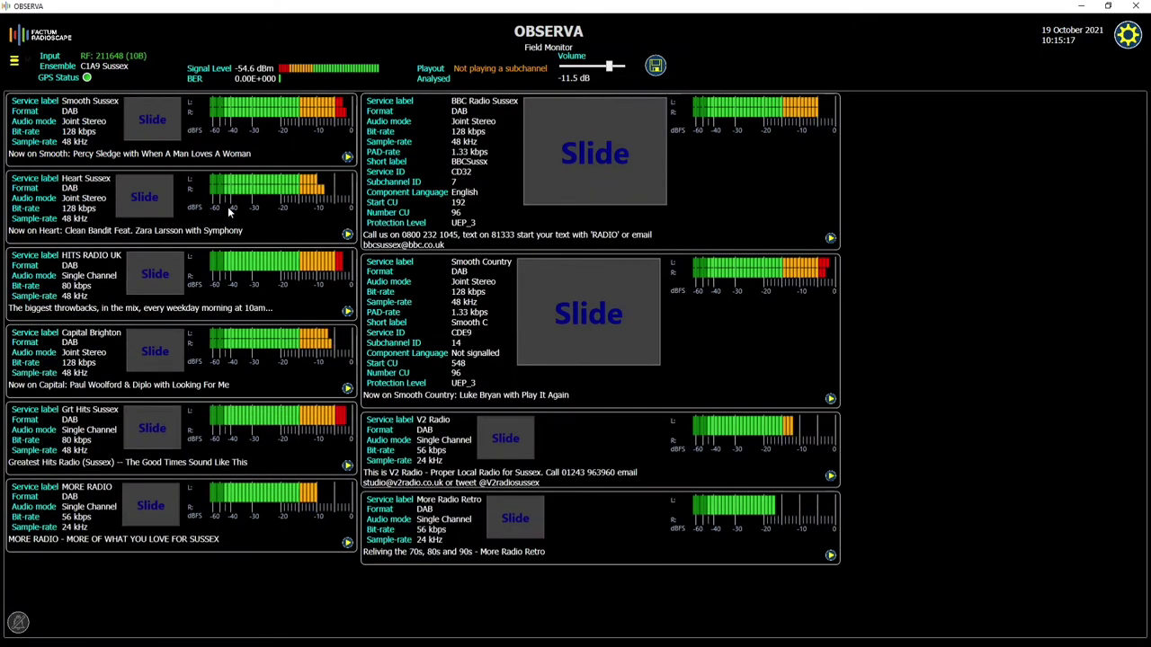
left_click(475, 212)
left_click(475, 212)
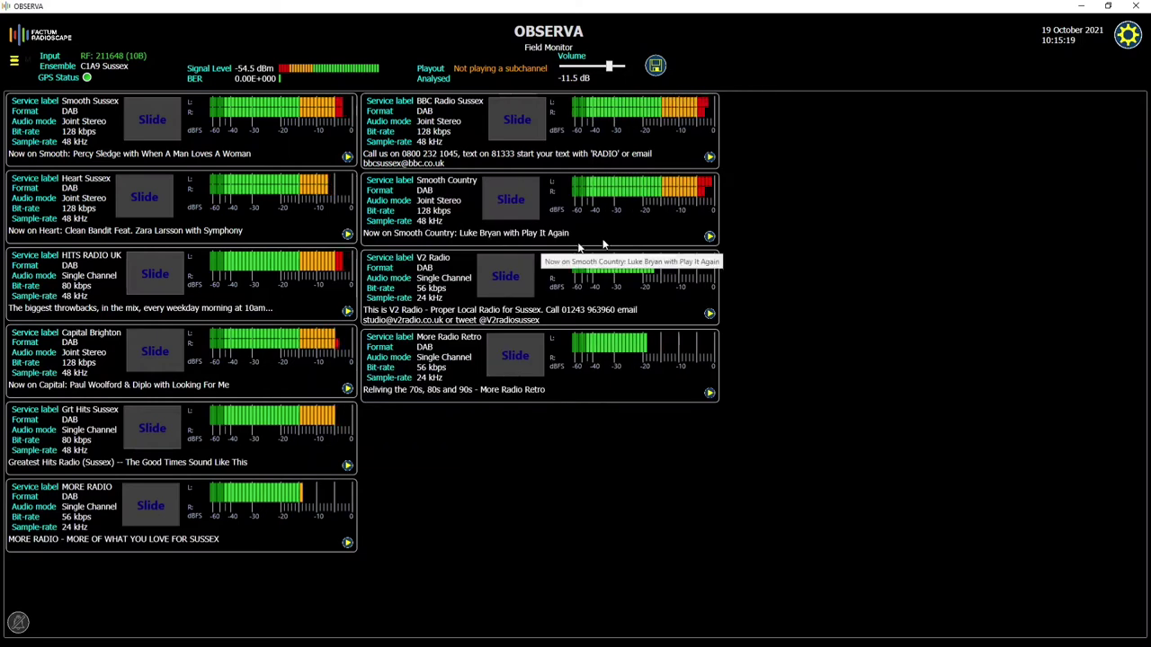
- Visit the Ensemble overview, return to the Stations meters, then close the view list unchanged
left_click(14, 60)
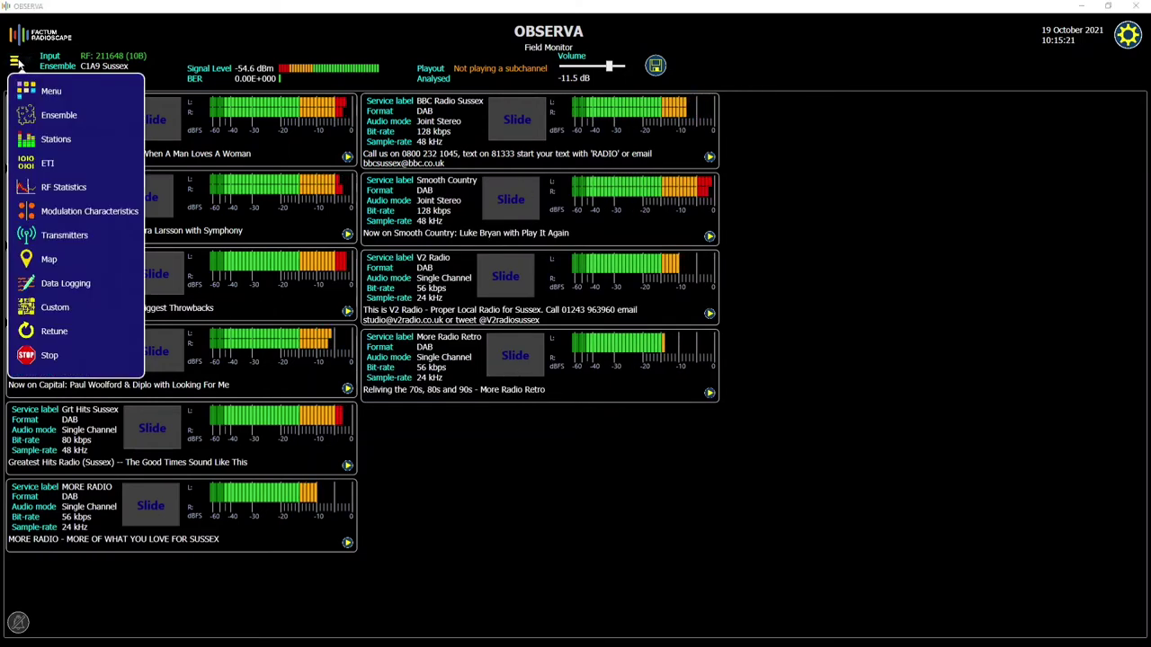
left_click(49, 117)
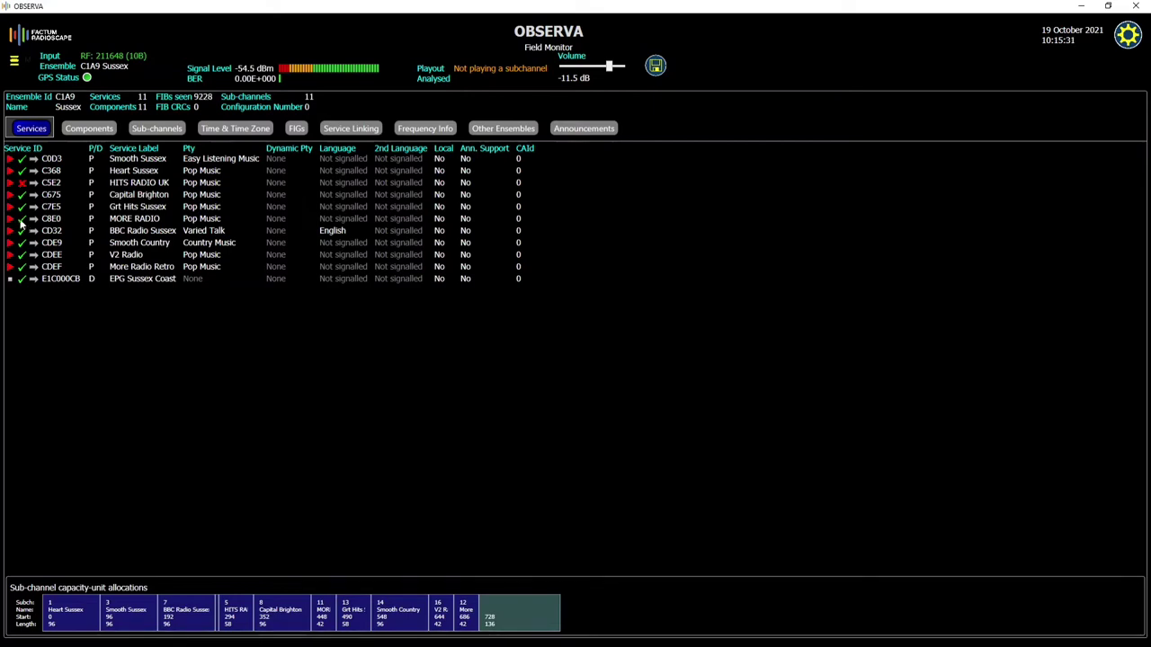
left_click(14, 60)
left_click(56, 139)
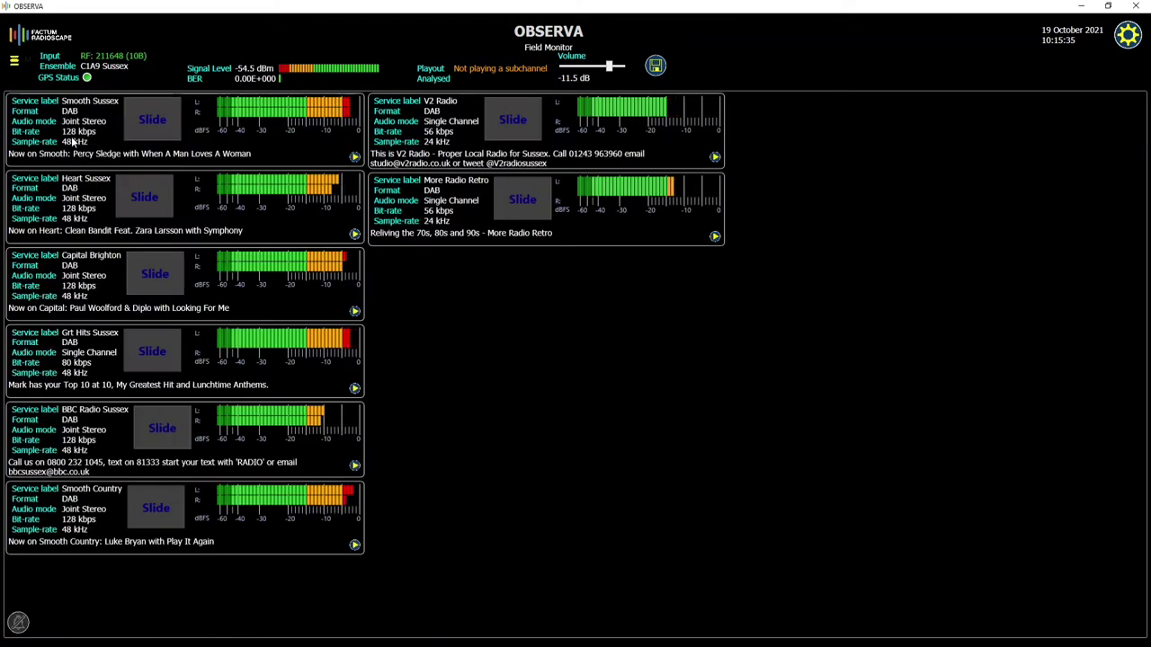
left_click(14, 60)
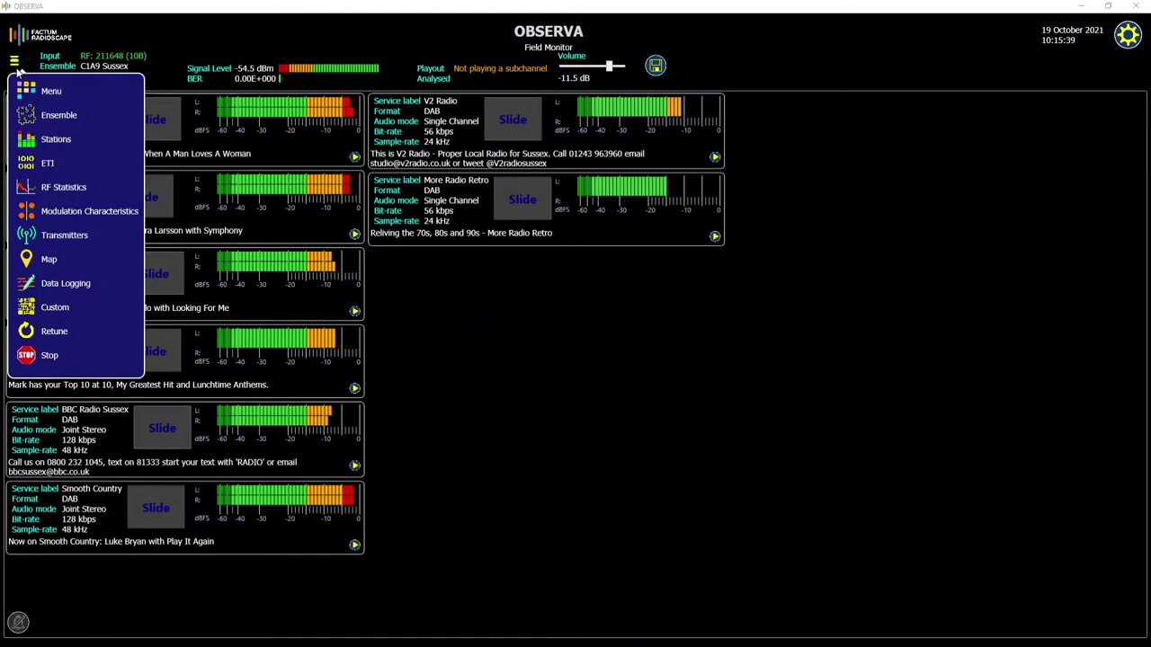
left_click(433, 333)
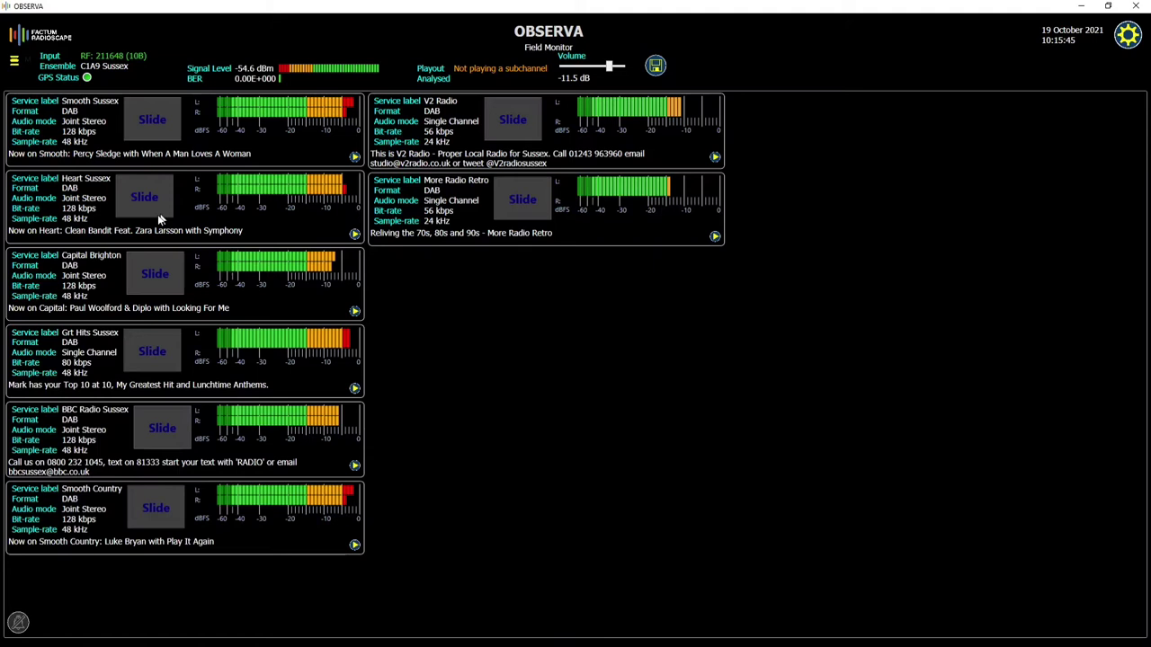
- Return to the Ensemble overview and show its Components list
left_click(15, 60)
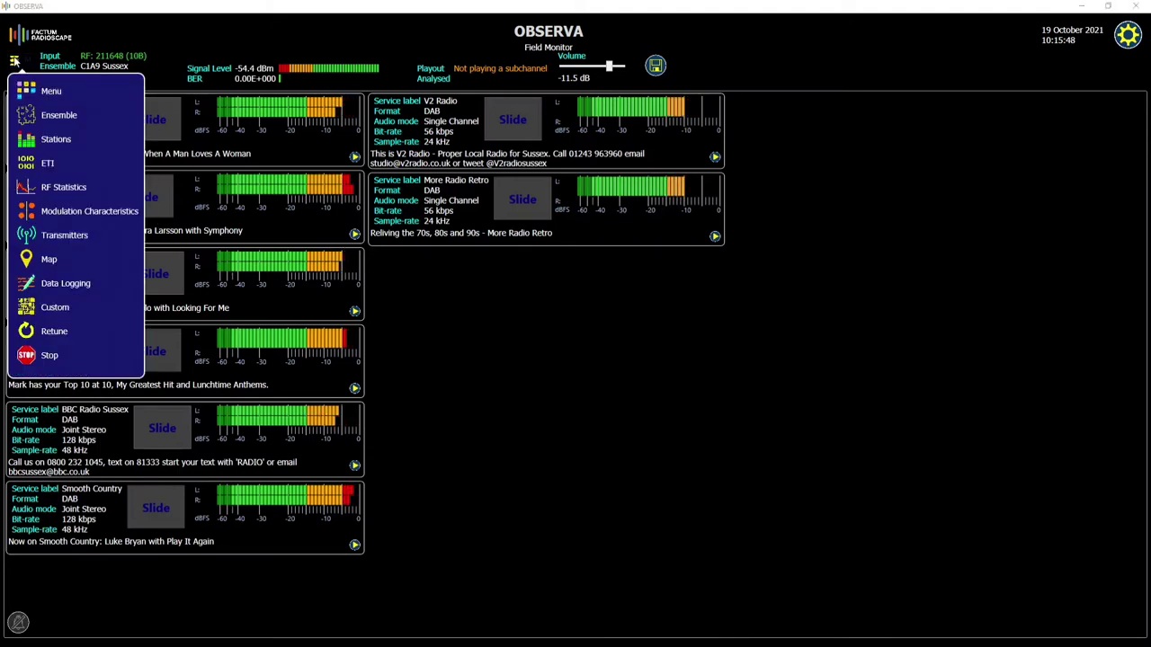
left_click(90, 115)
left_click(89, 129)
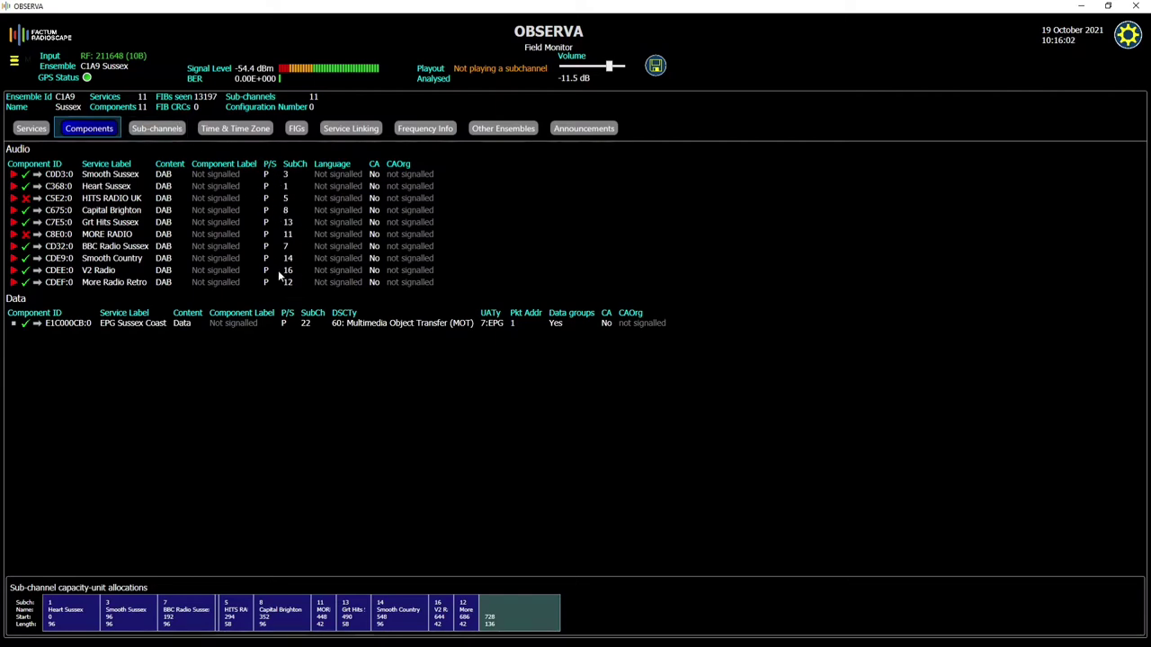
- Browse the Sub-channels, Time & Time Zone and FIGs tabs, expanding Fig 0/01, then show Service Linking
left_click(159, 132)
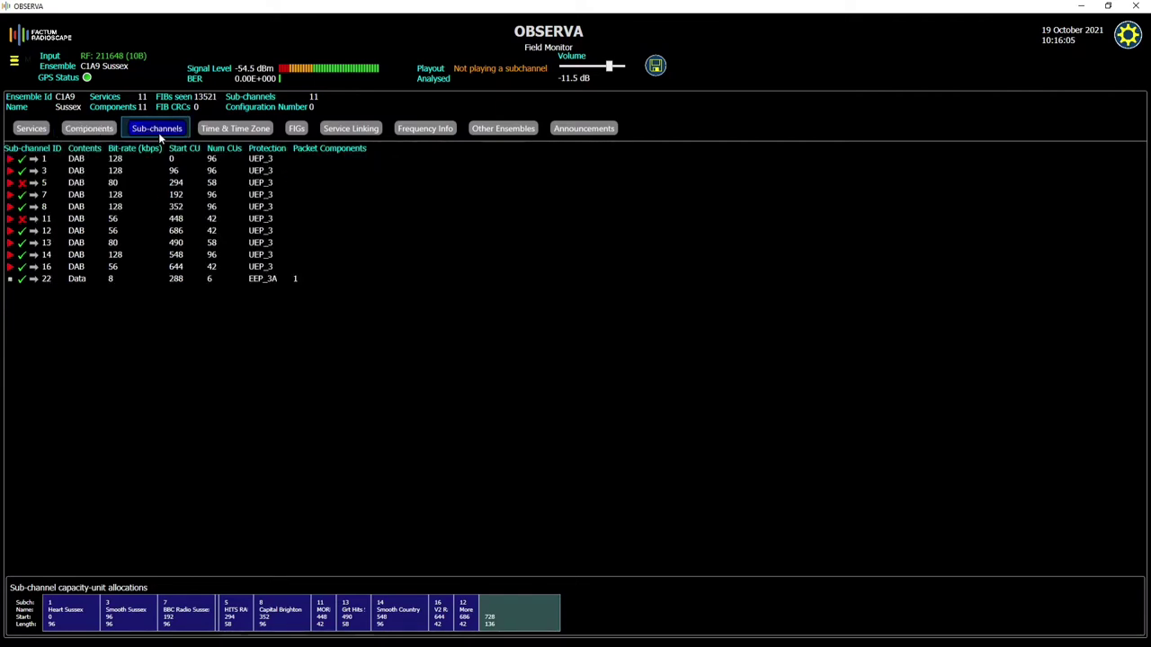
left_click(217, 128)
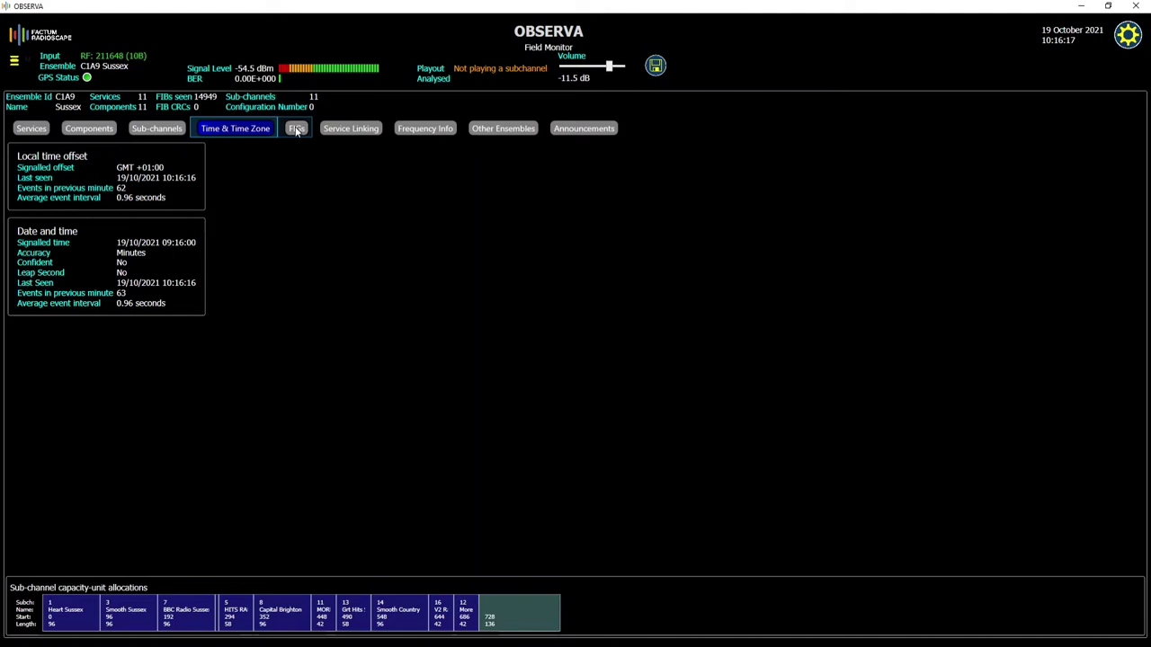
left_click(296, 129)
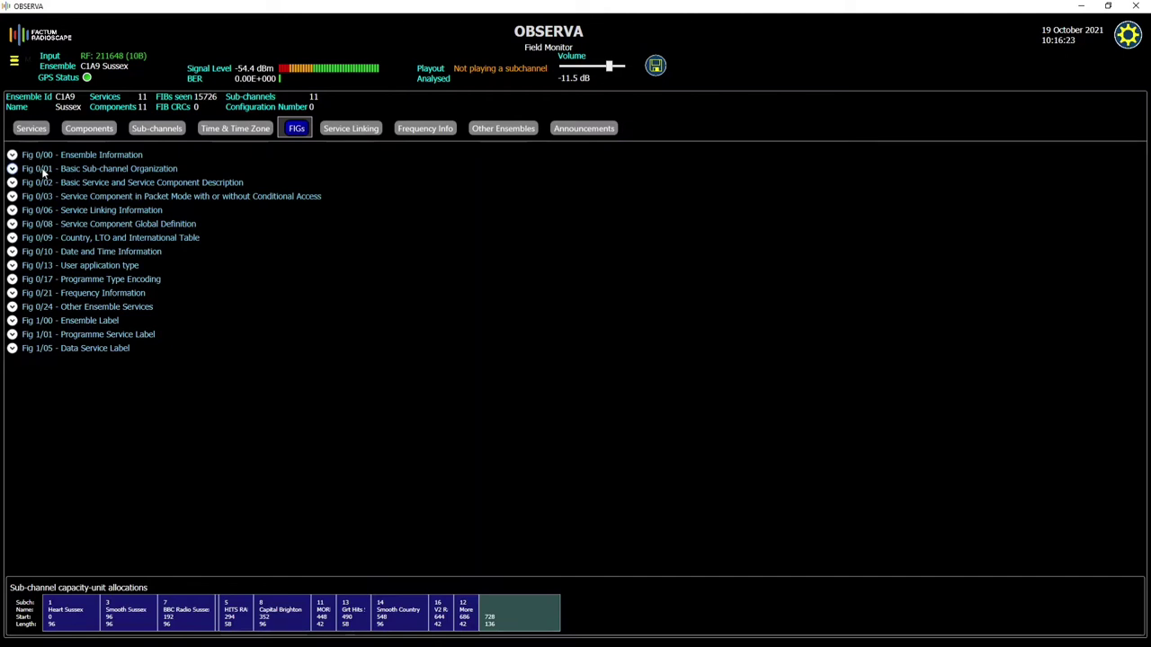
left_click(42, 171)
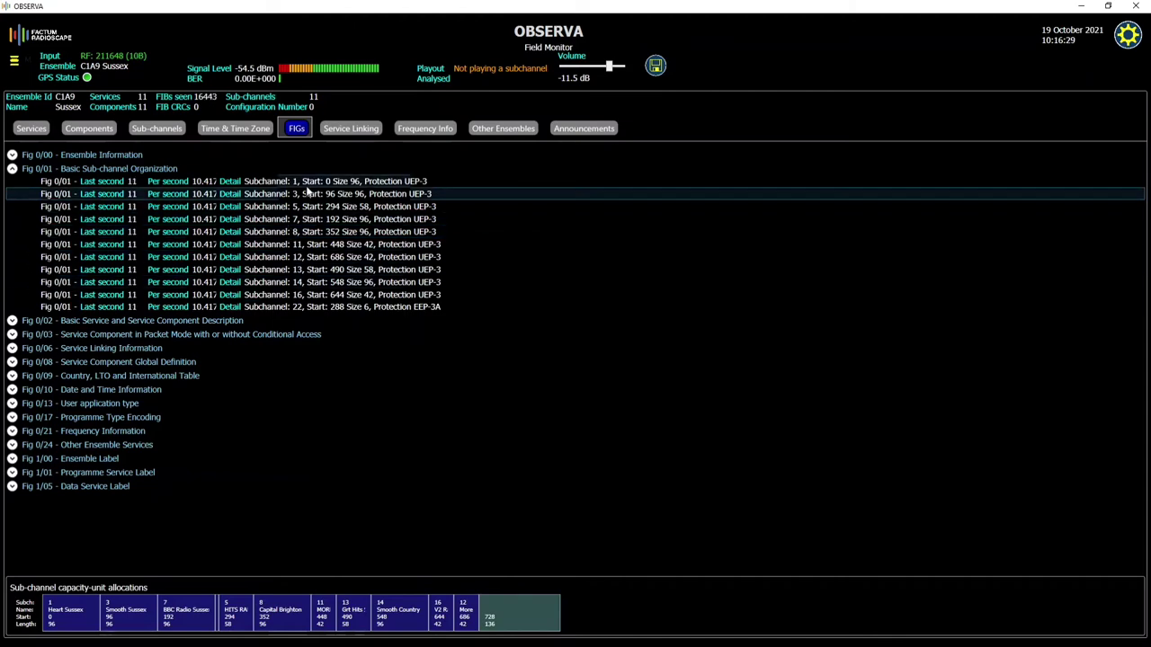
left_click(347, 131)
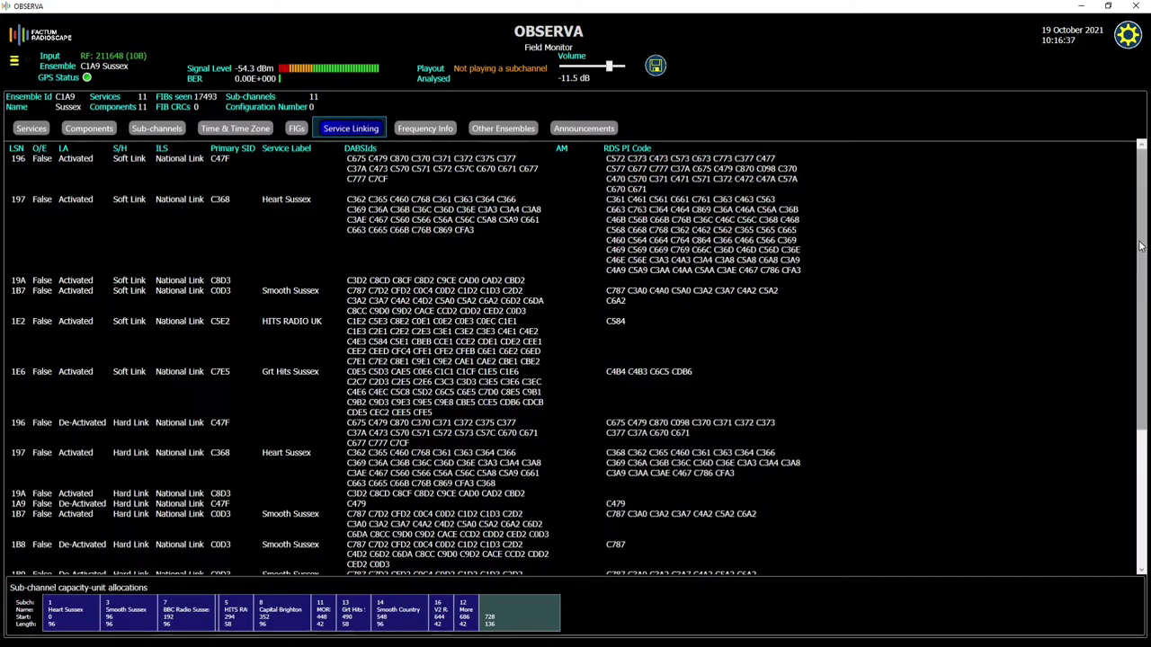
- Browse the Frequency, Other Ensembles and Announcements tabs, then switch to the ETI frame metrics view
left_click_drag(1138, 243, 1122, 170)
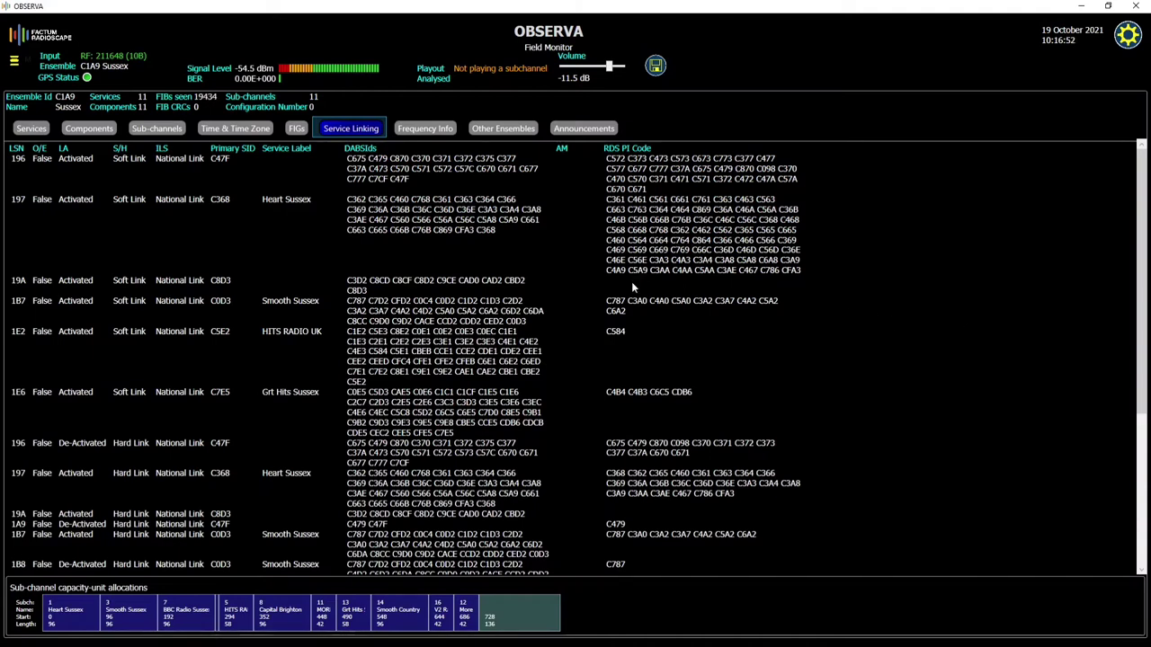
left_click(434, 133)
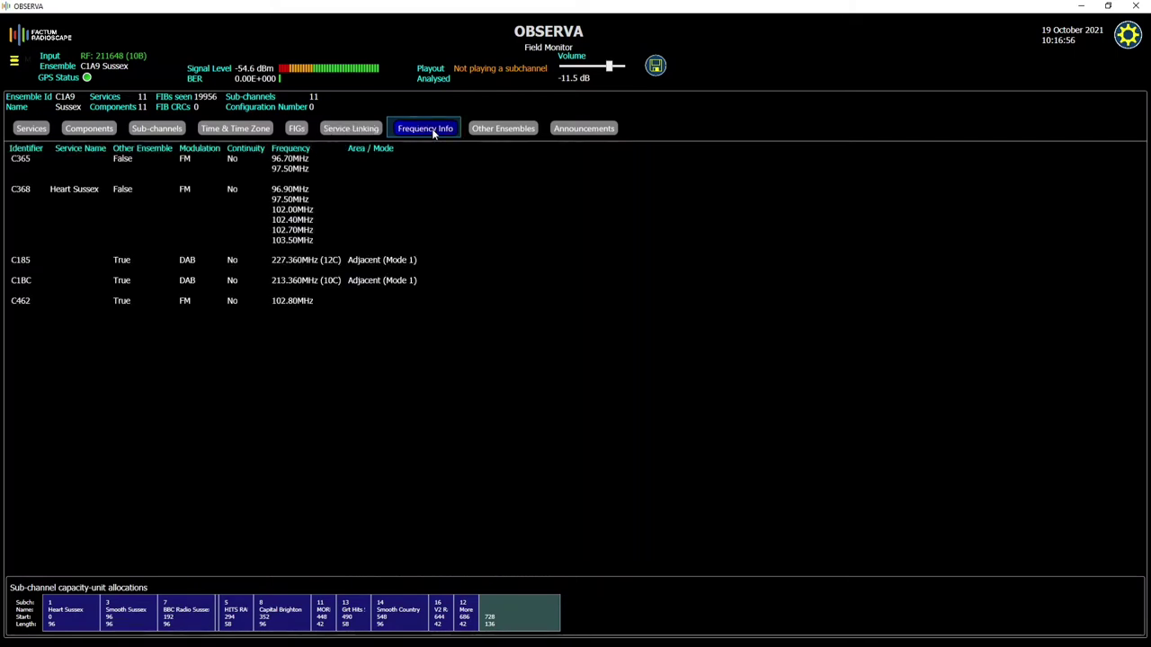
left_click(489, 129)
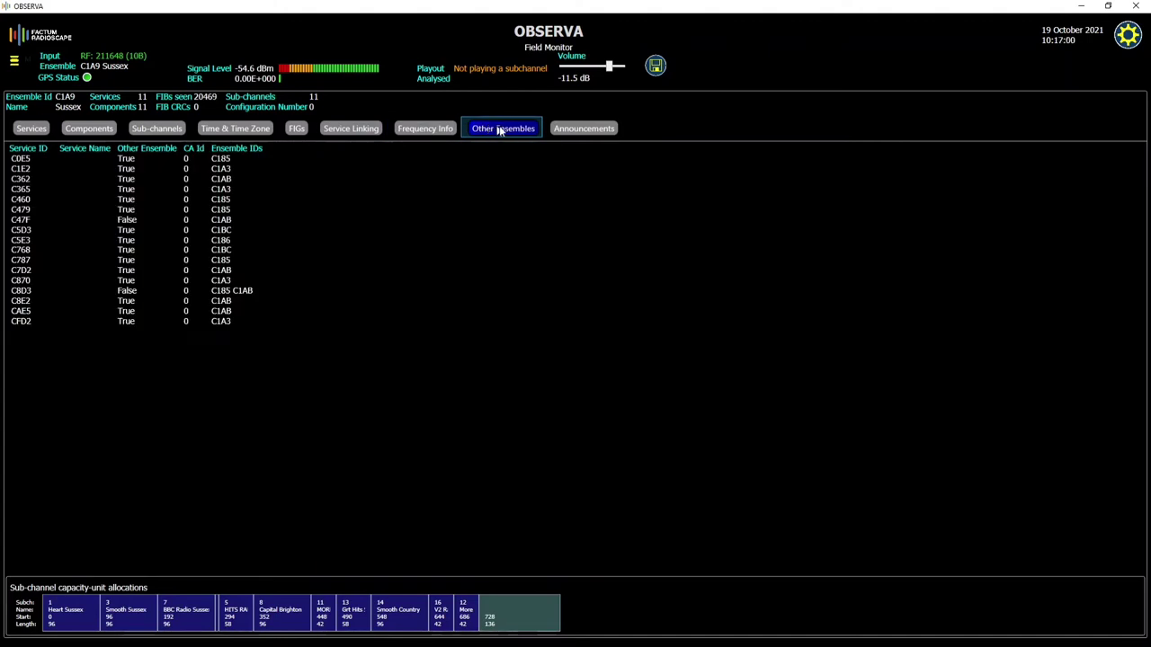
left_click(580, 129)
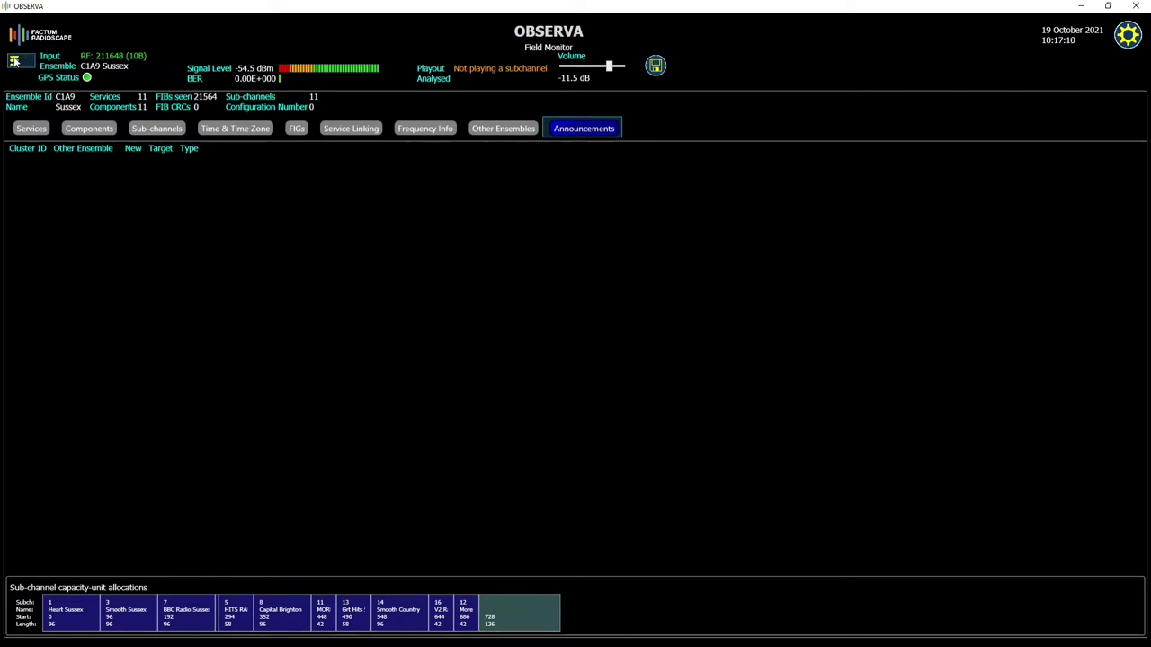
left_click(14, 61)
left_click(47, 163)
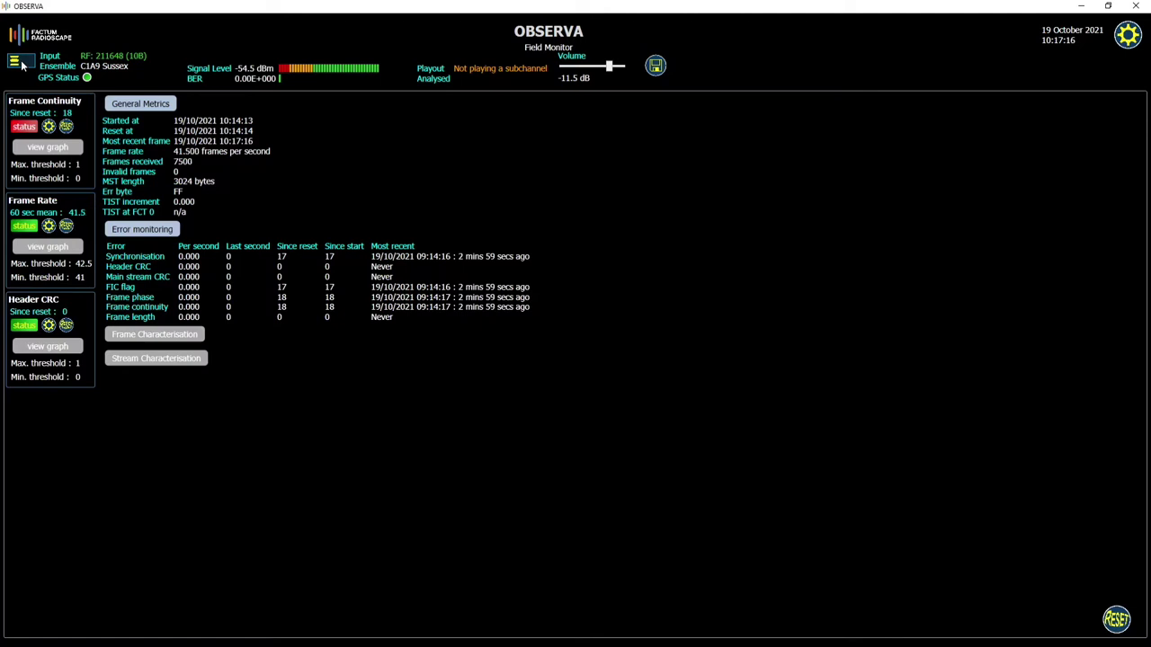
- Switch to the RF Statistics view graphing MER, field strength and signal level
left_click(22, 65)
left_click(72, 186)
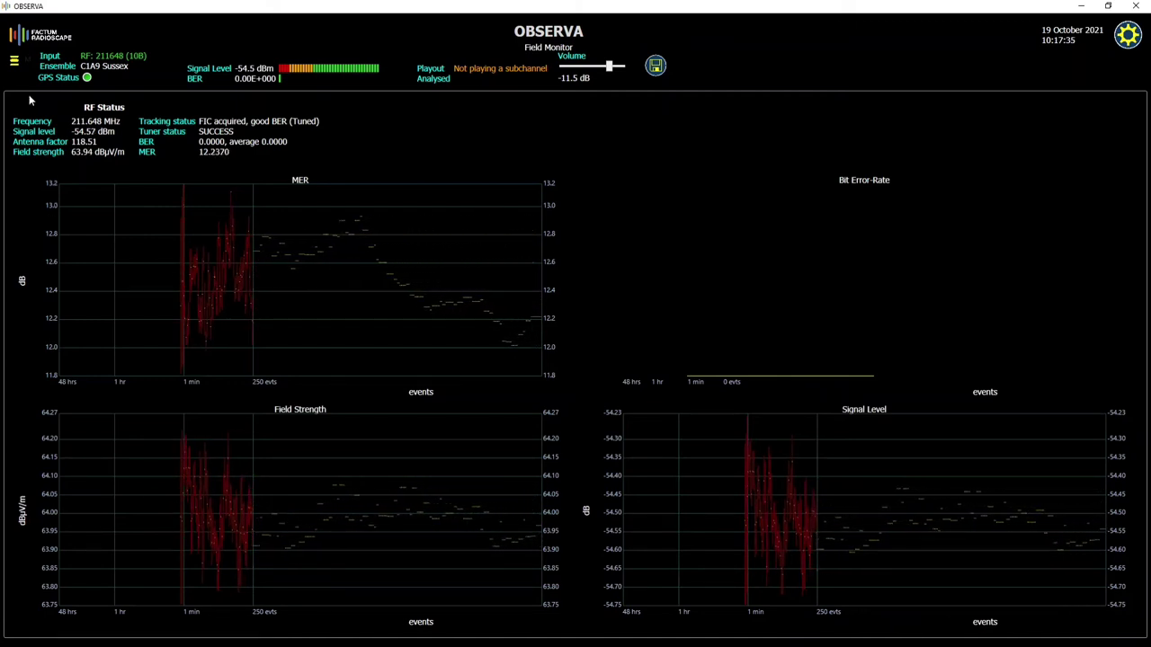
- Switch to the Modulation Characteristics view with constellation and impulse response plots
left_click(16, 61)
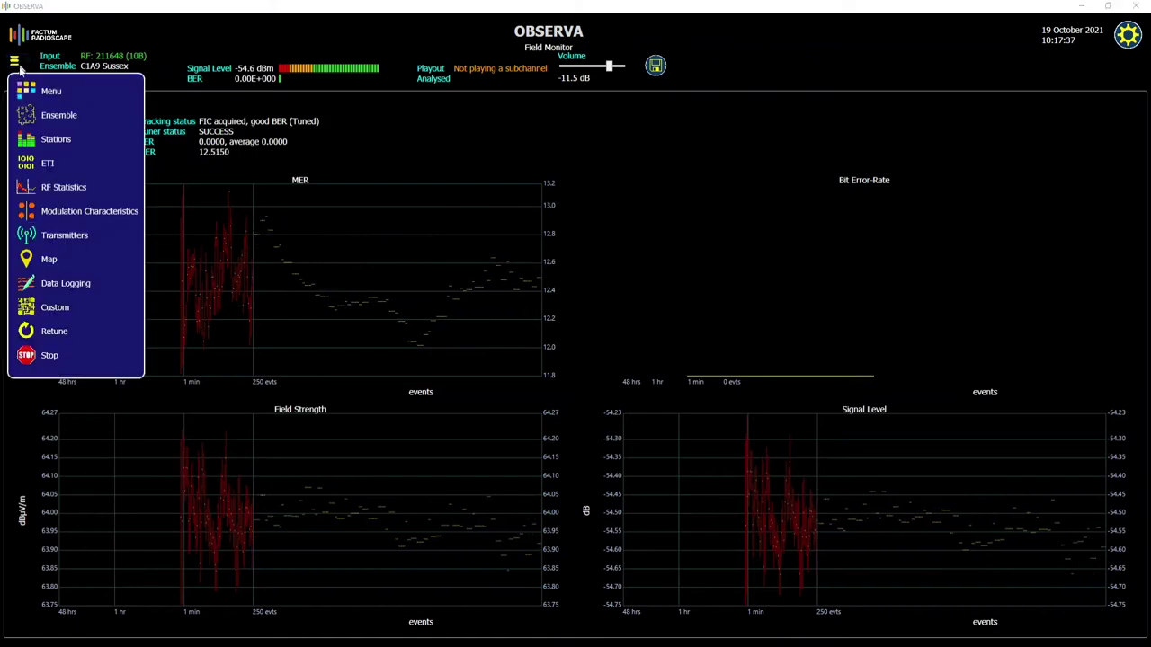
left_click(74, 210)
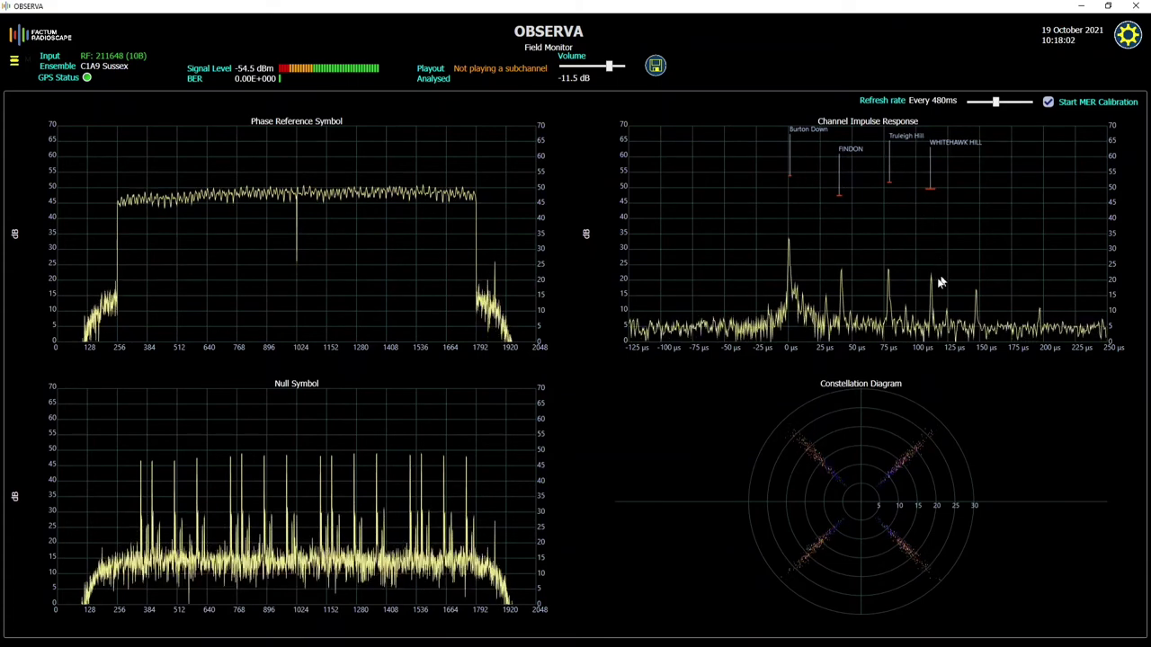
- Switch to the Transmitters view showing CNR and delay graphs per transmitter
left_click(25, 63)
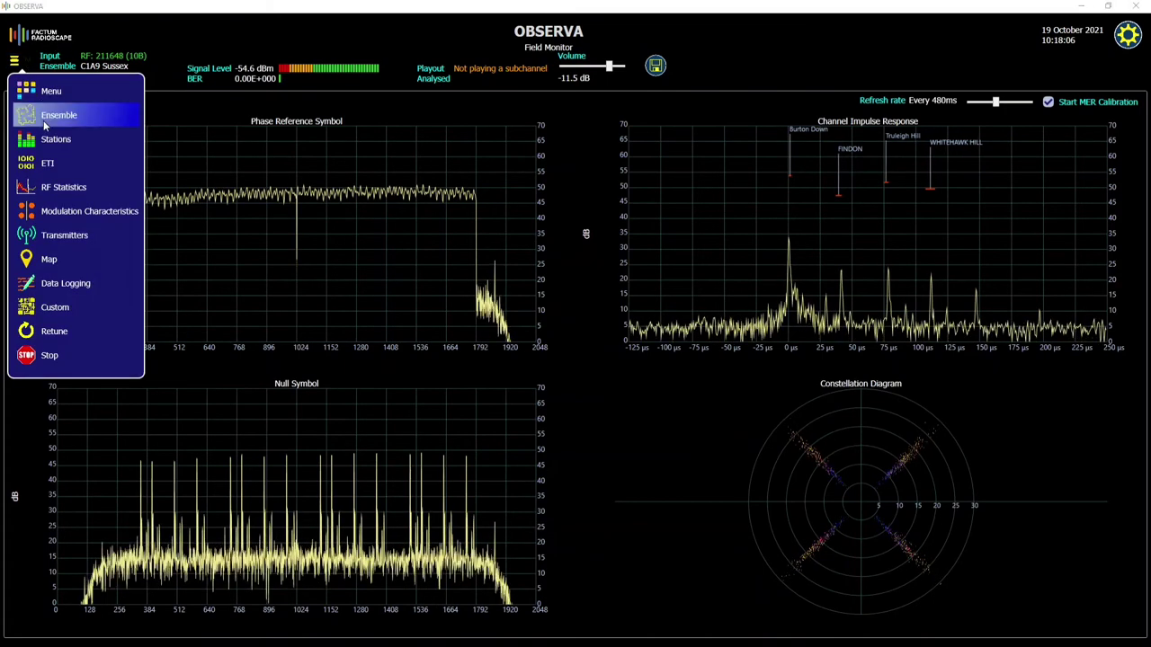
left_click(80, 236)
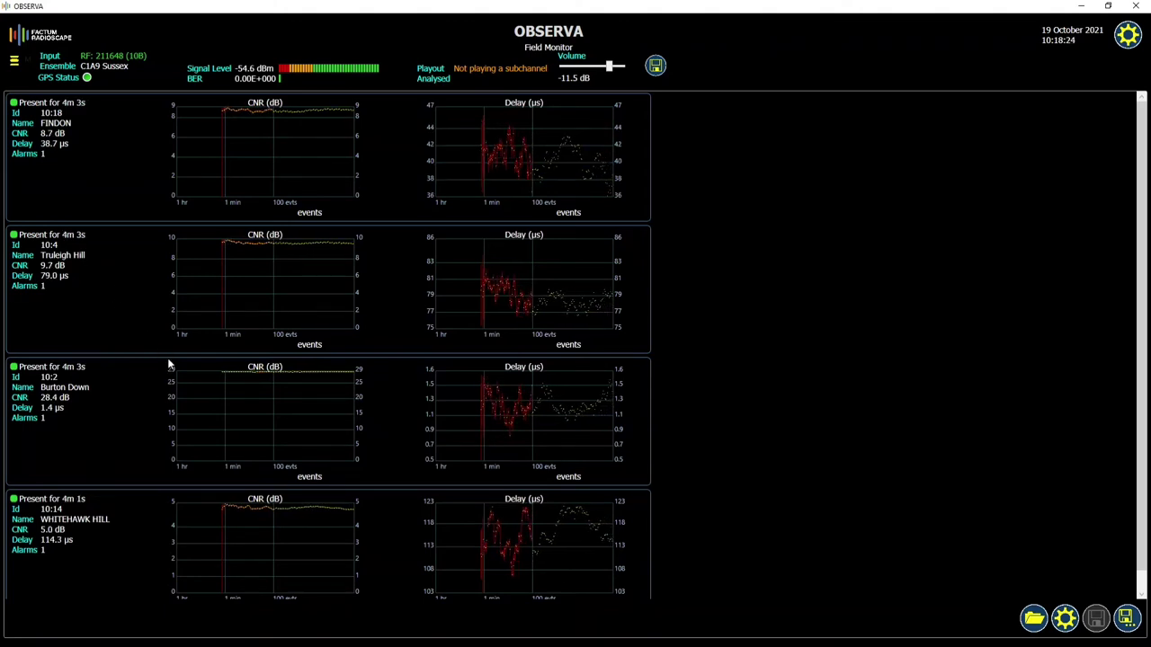
- Open the Map view, zoom out one level, pan east to Brighton, and enlarge the transmitter table
left_click(15, 62)
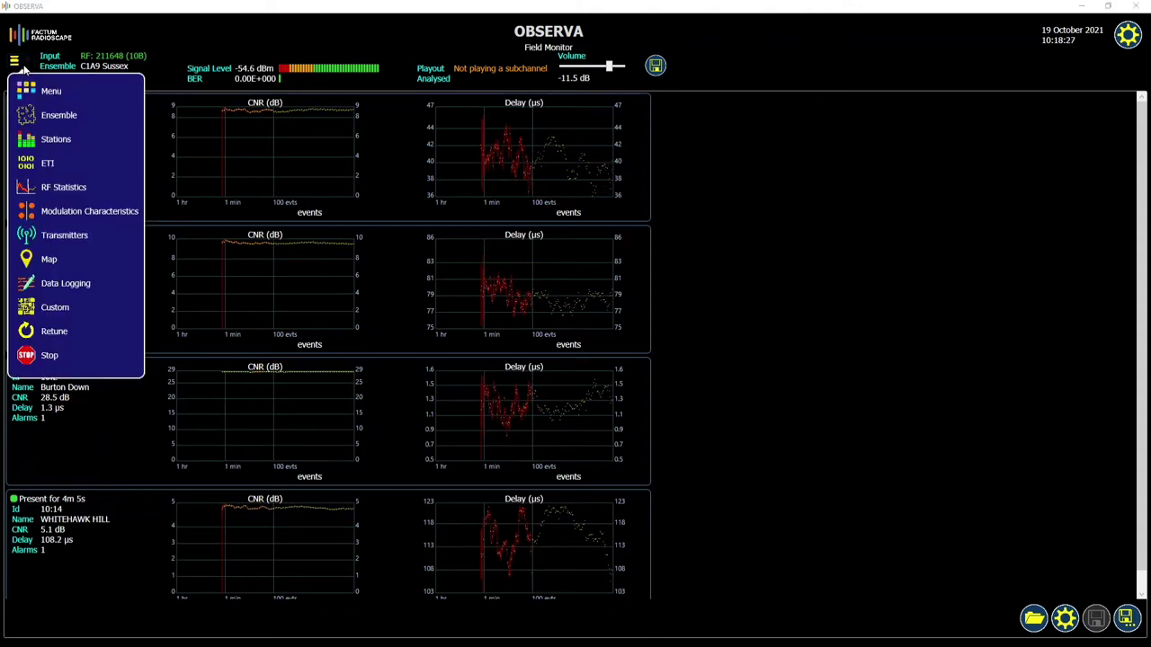
left_click(85, 258)
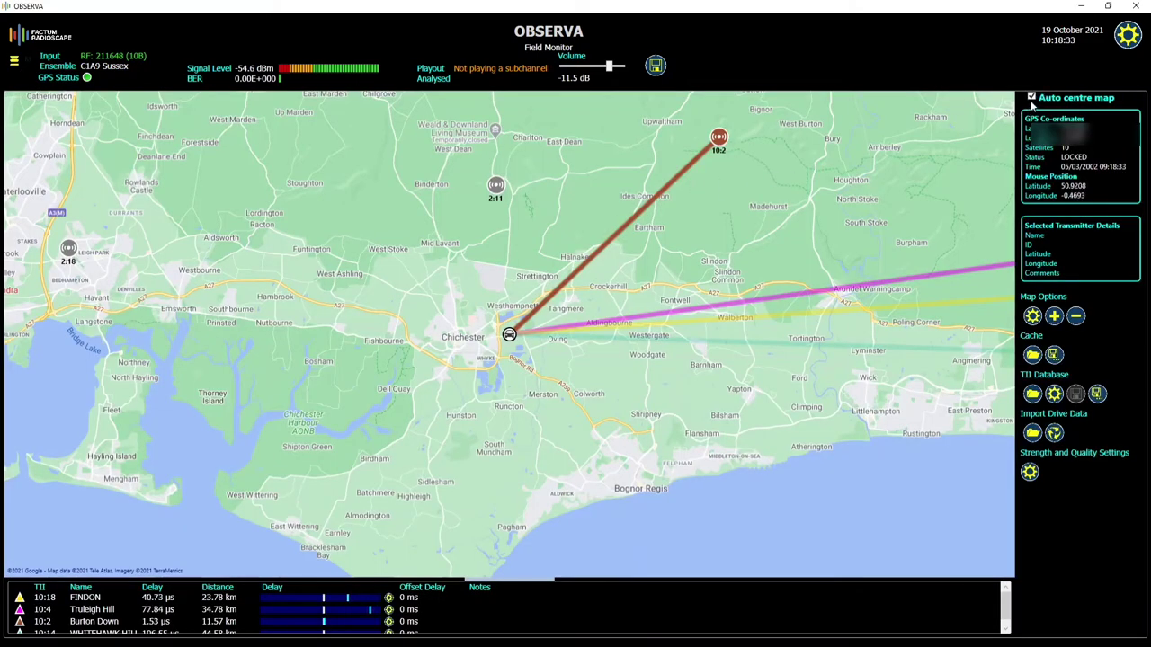
left_click(1076, 317)
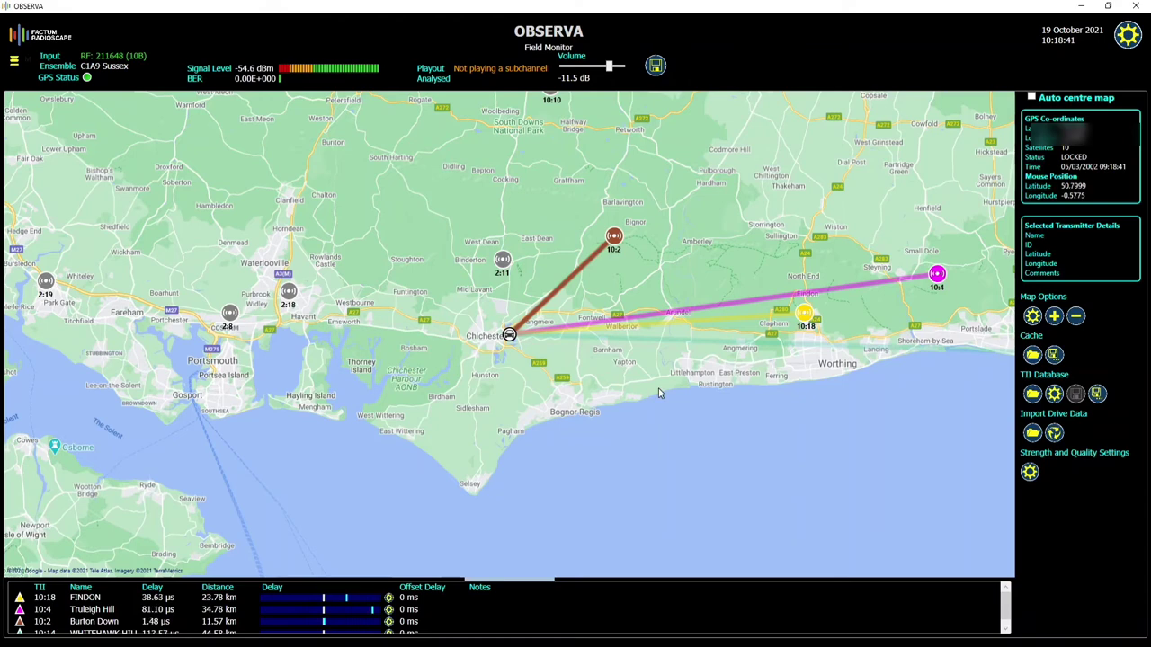
left_click_drag(659, 392, 427, 387)
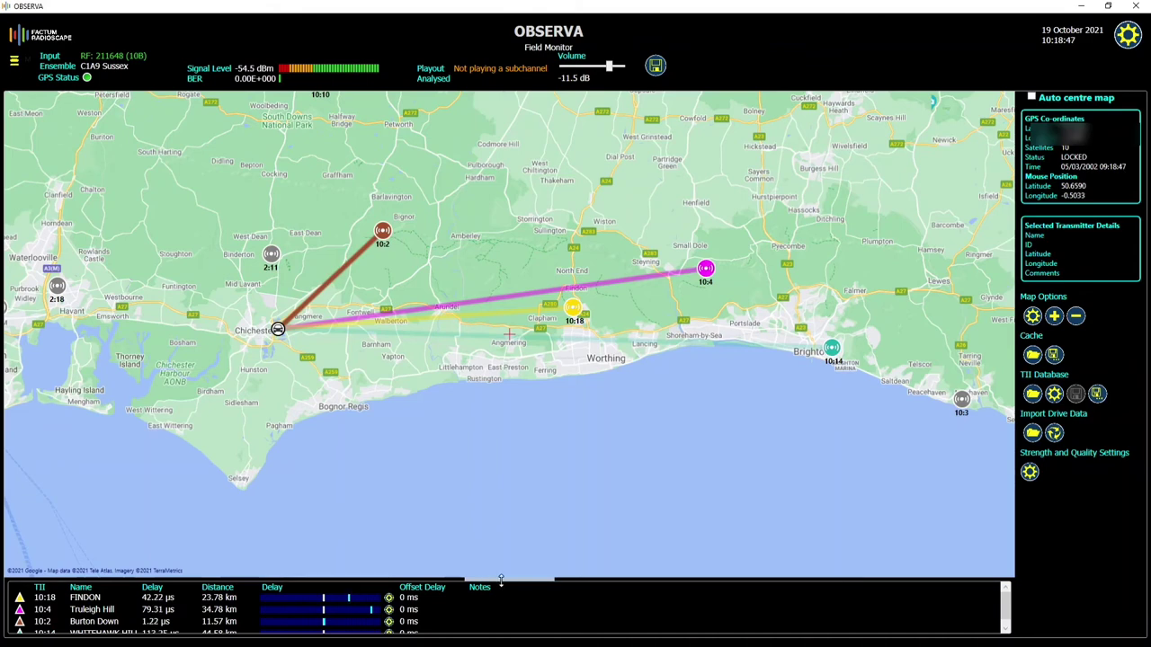
left_click_drag(500, 581, 492, 538)
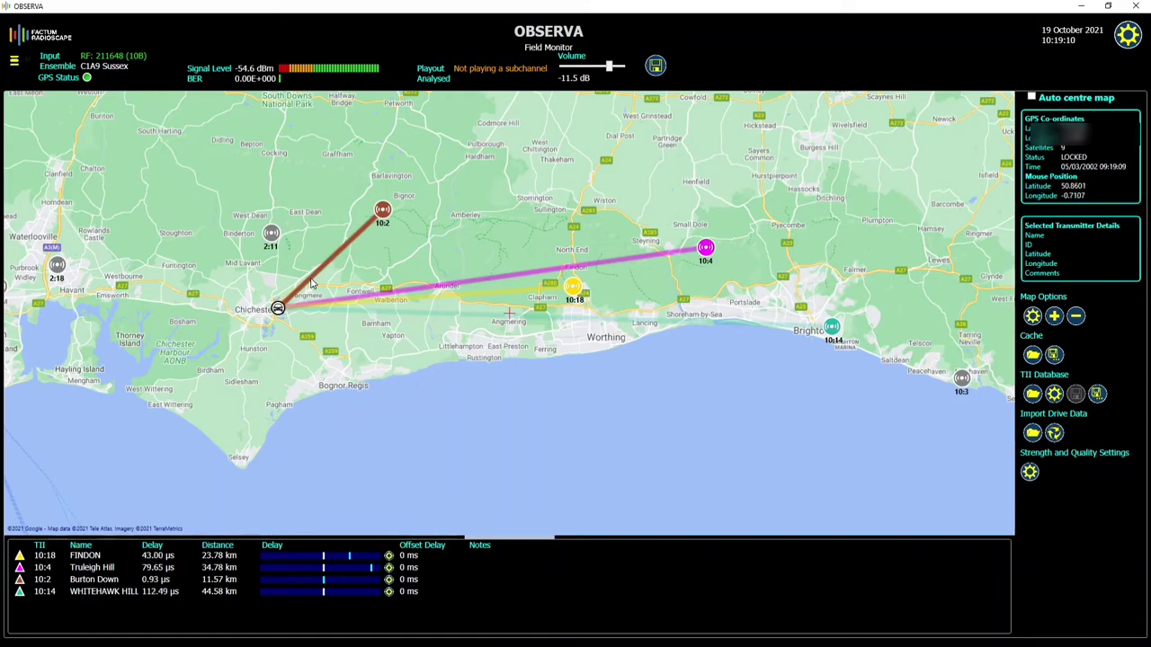
left_click(22, 69)
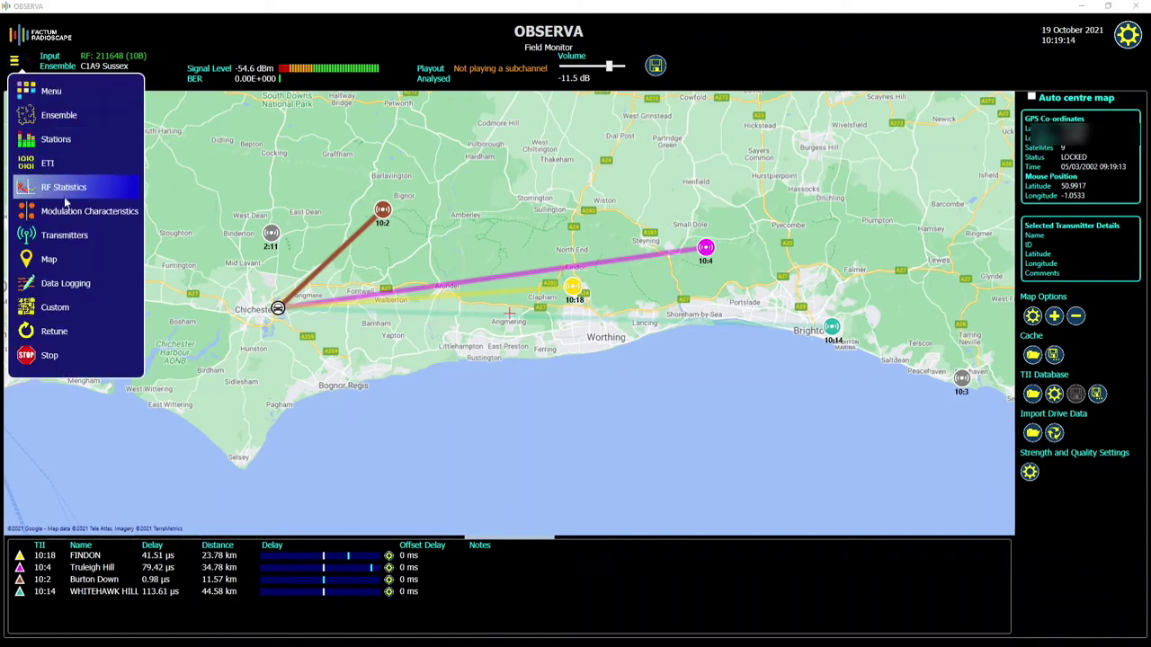
- Open Data Logging, browse the General Metrics, Sub-channel number and Component ID groups, then cancel without adding
left_click(93, 288)
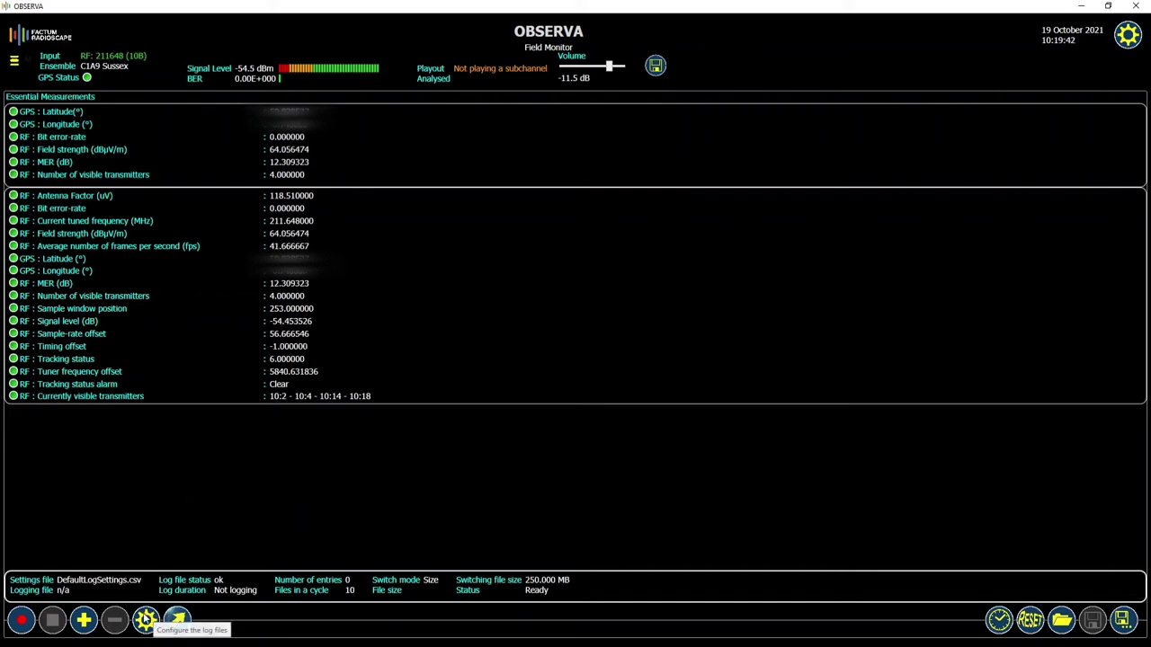
left_click(81, 632)
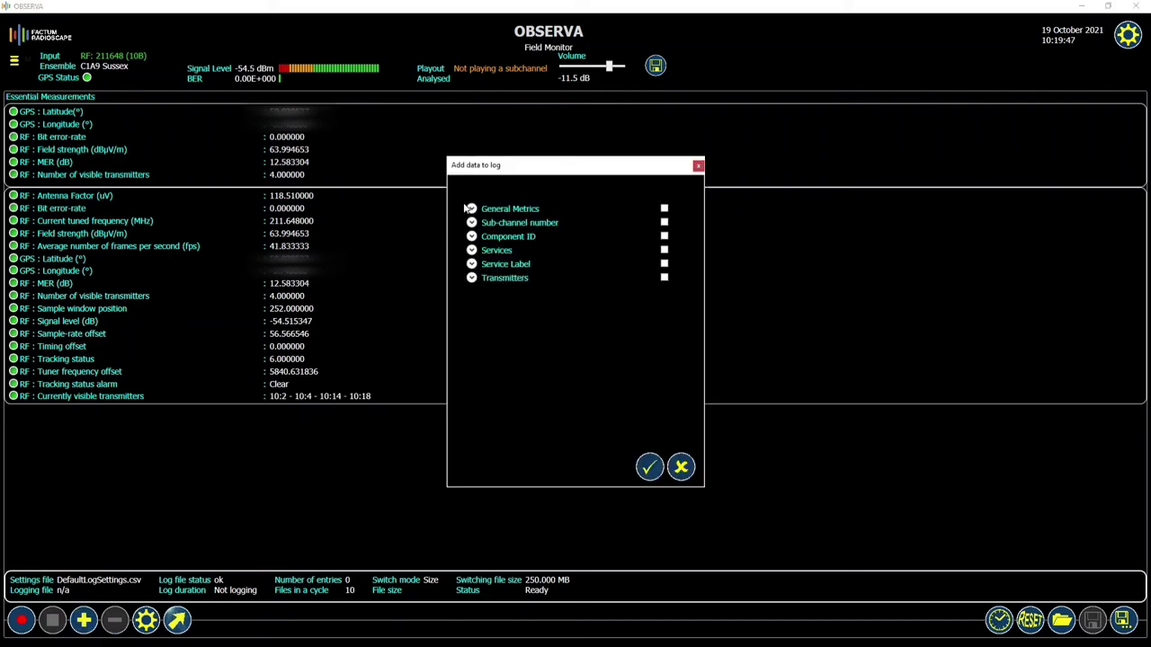
left_click(470, 209)
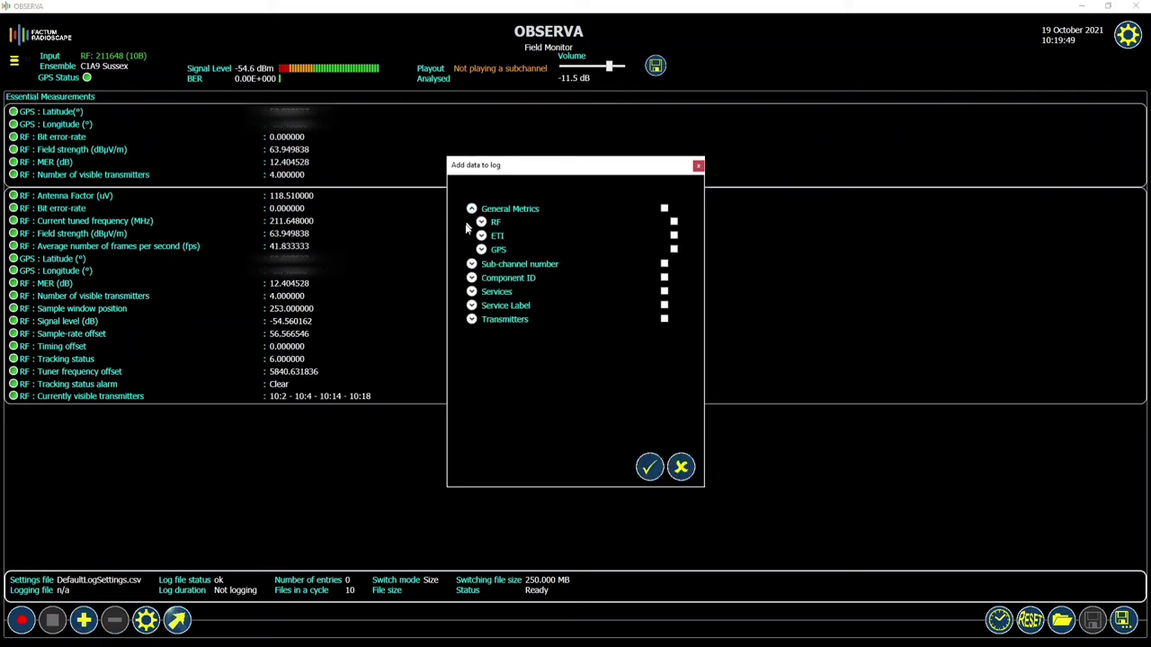
left_click(471, 263)
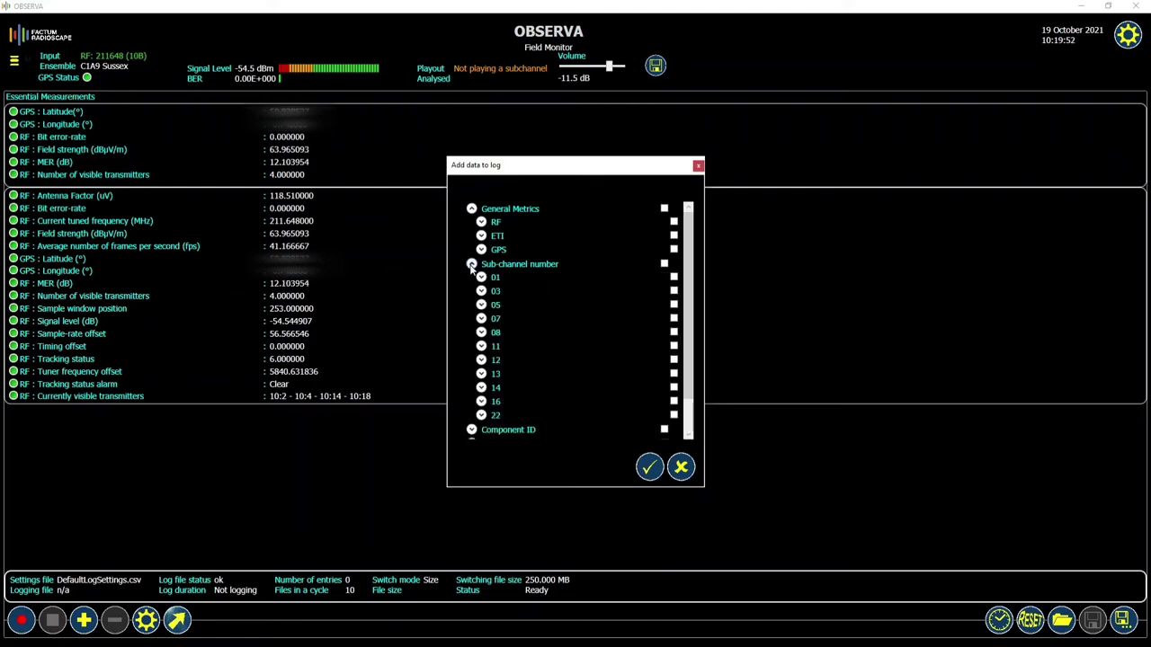
left_click(471, 430)
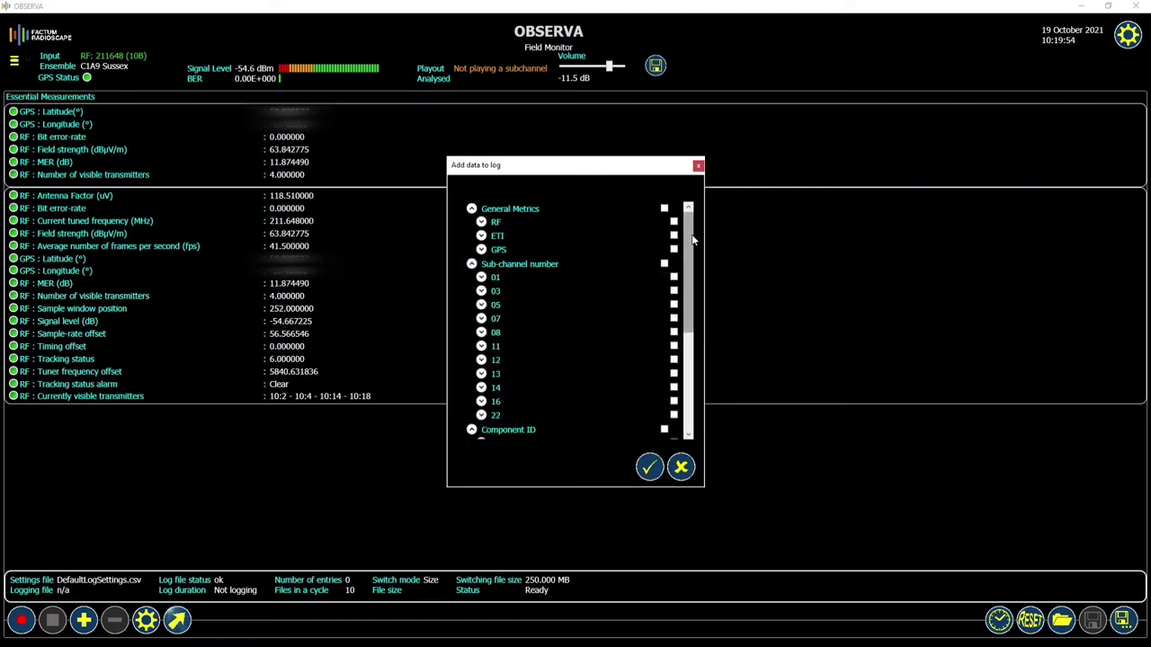
left_click_drag(692, 238, 690, 367)
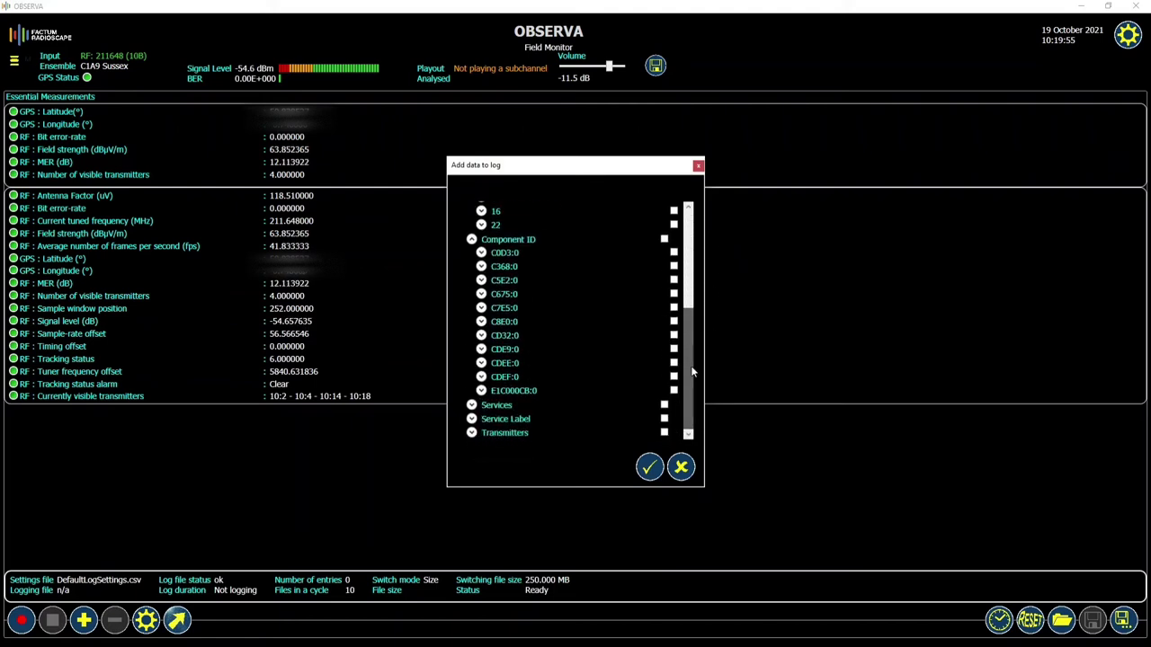
left_click(681, 469)
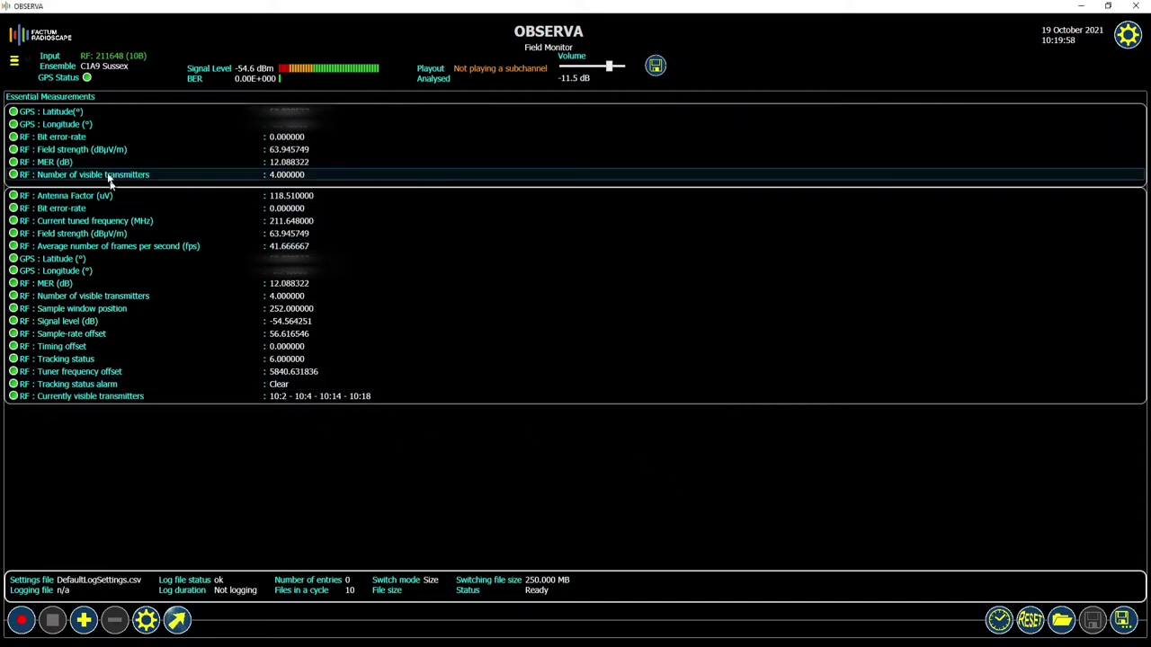
- In the custom layout, add a four-by-two Channel Impulse Response display for RF beside the GPS chart
left_click(22, 69)
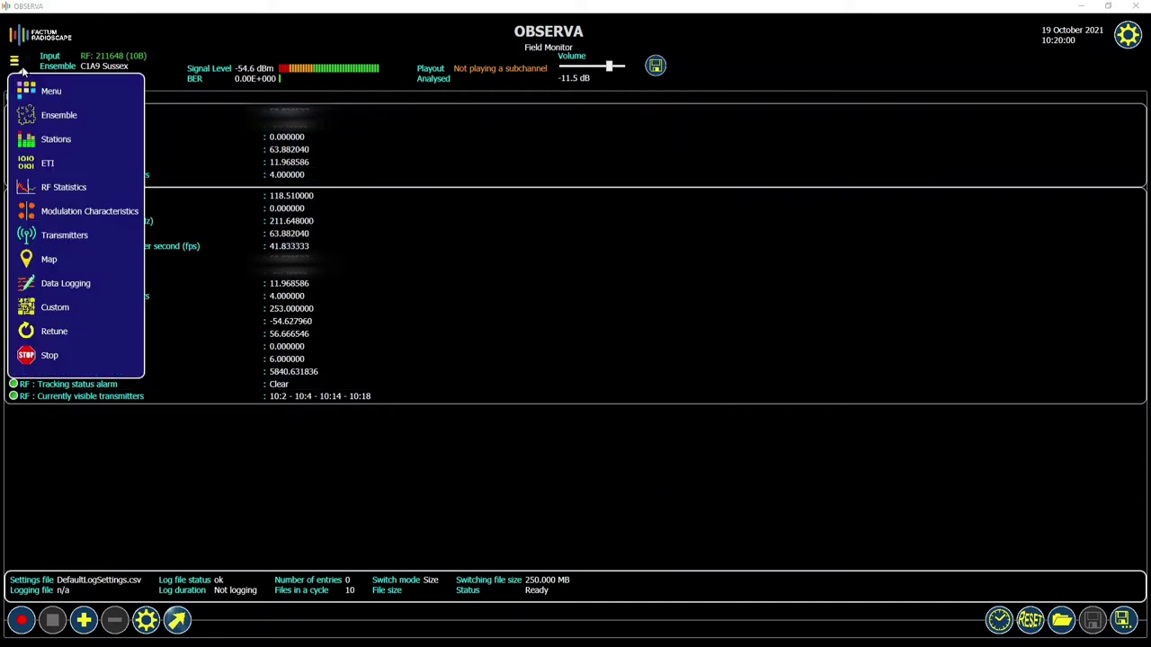
left_click(78, 309)
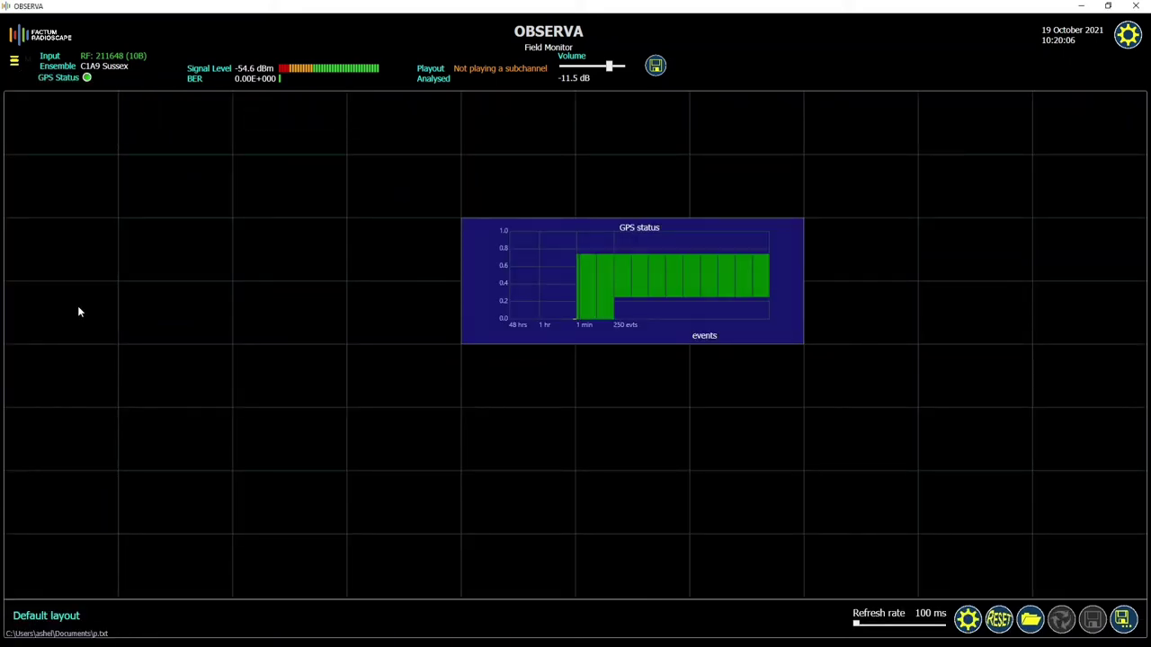
right_click(80, 136)
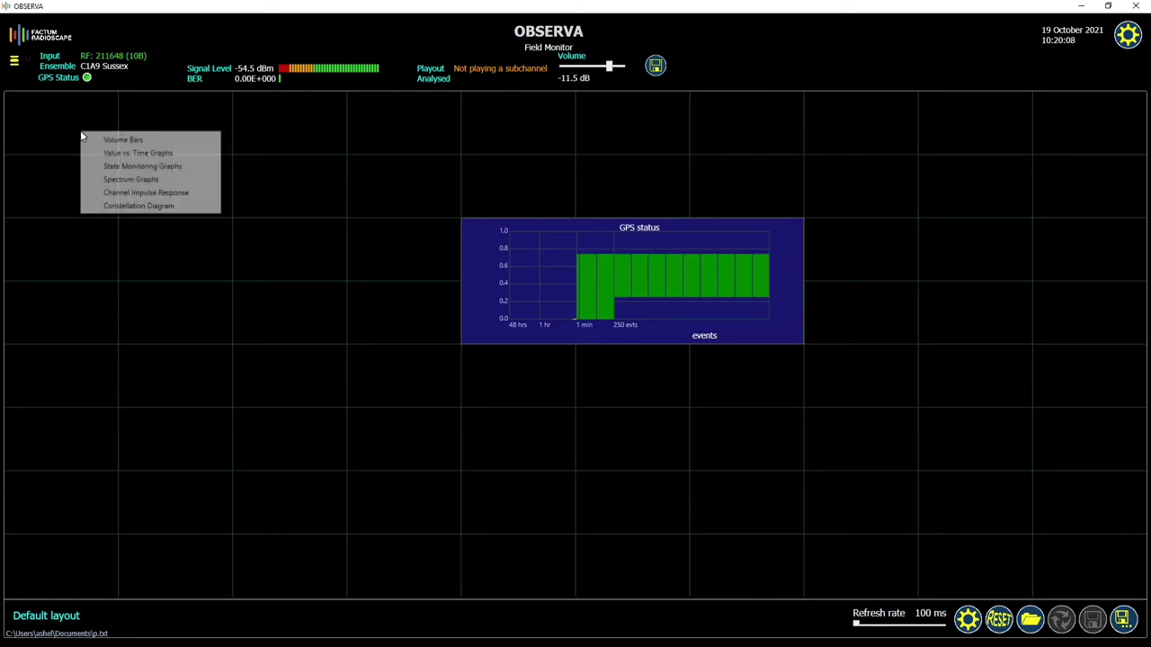
left_click(149, 194)
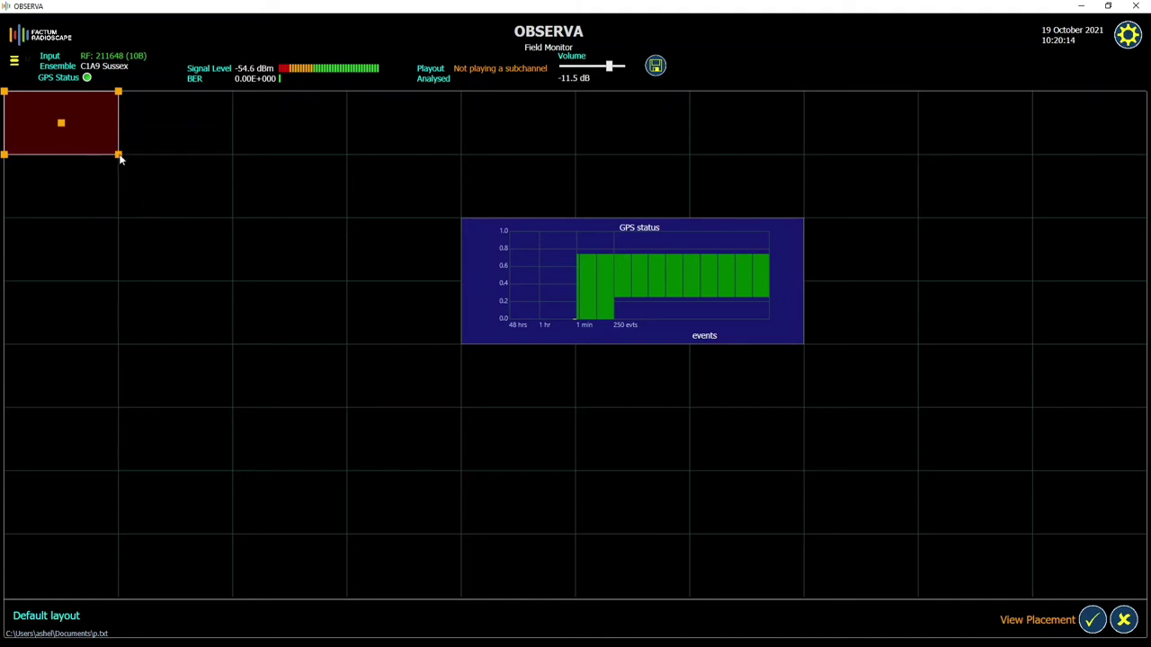
left_click_drag(120, 155, 429, 335)
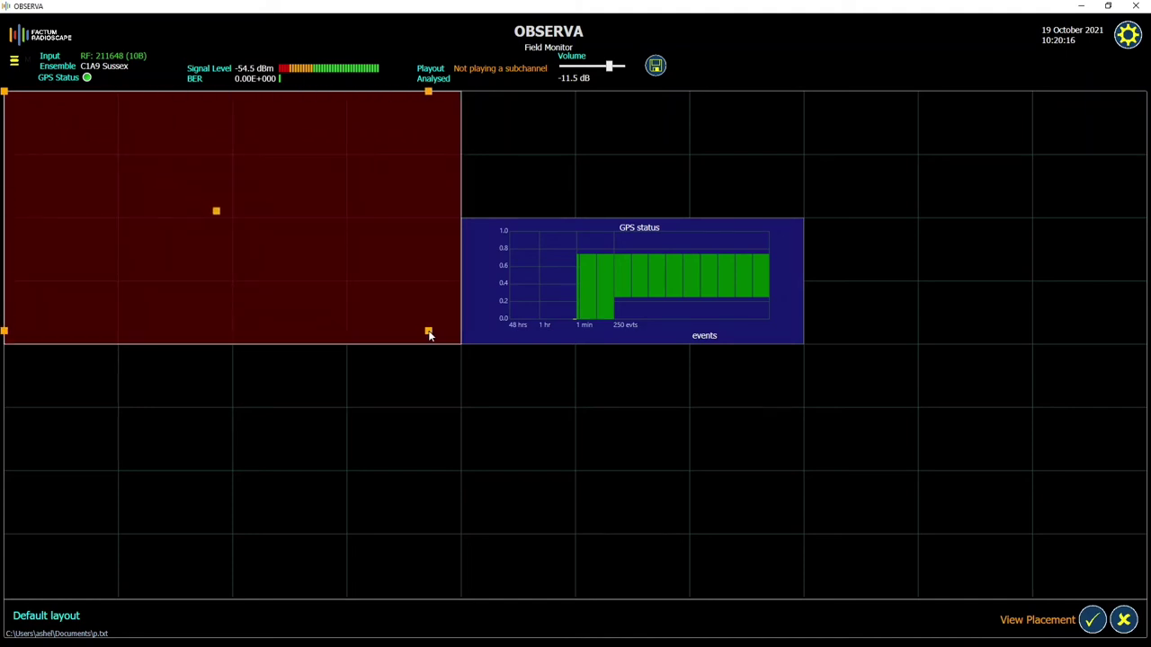
left_click(306, 249)
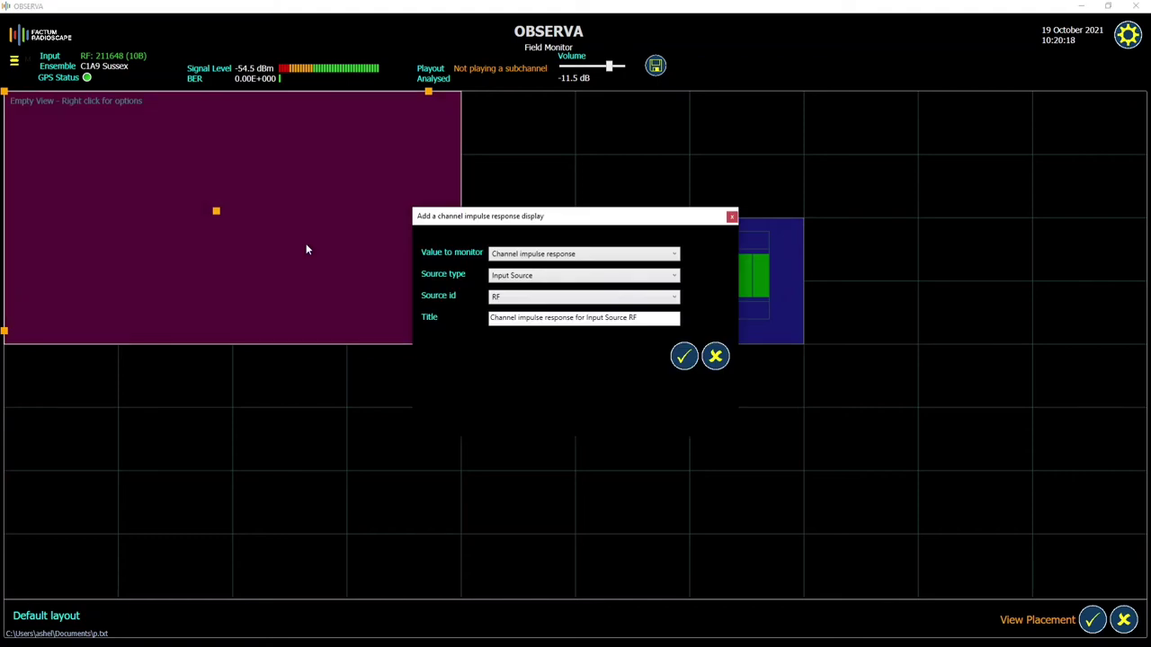
left_click(683, 356)
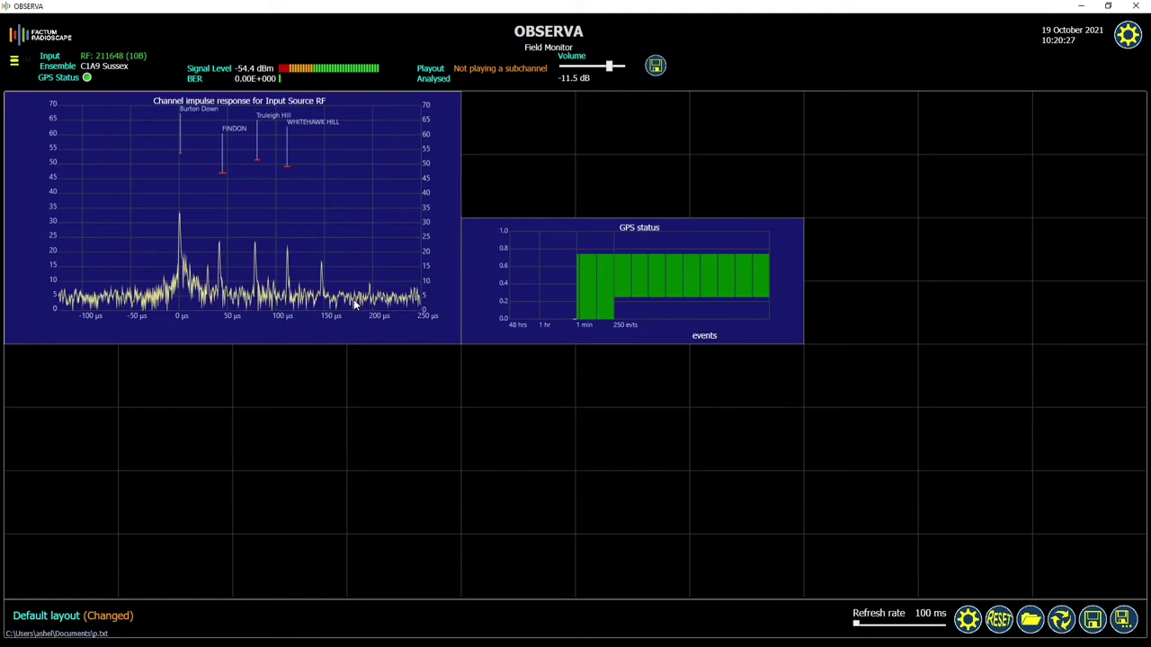
- Go to the ensemble overview and list the Sussex ensemble's services
left_click(22, 63)
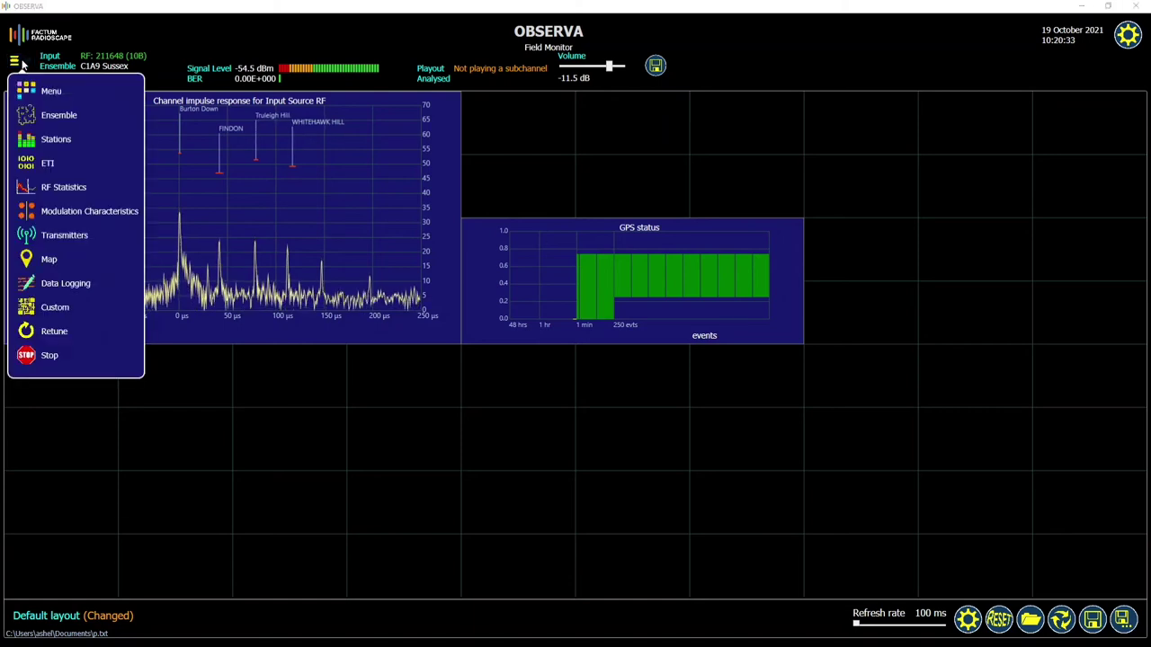
left_click(19, 61)
left_click(20, 61)
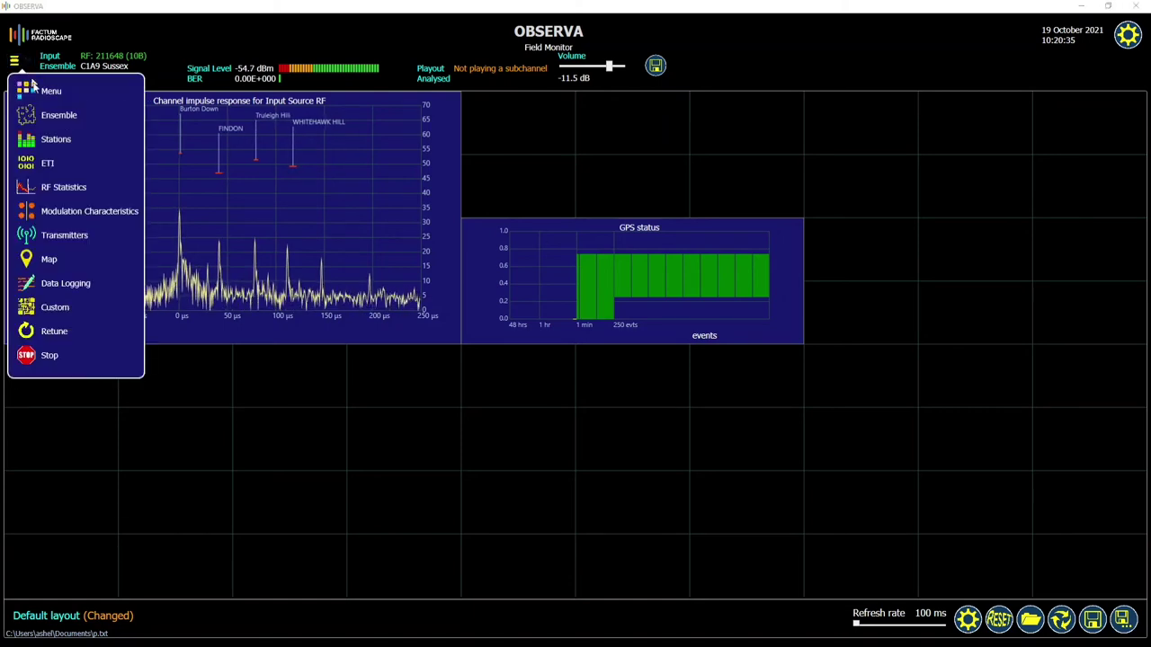
left_click(68, 111)
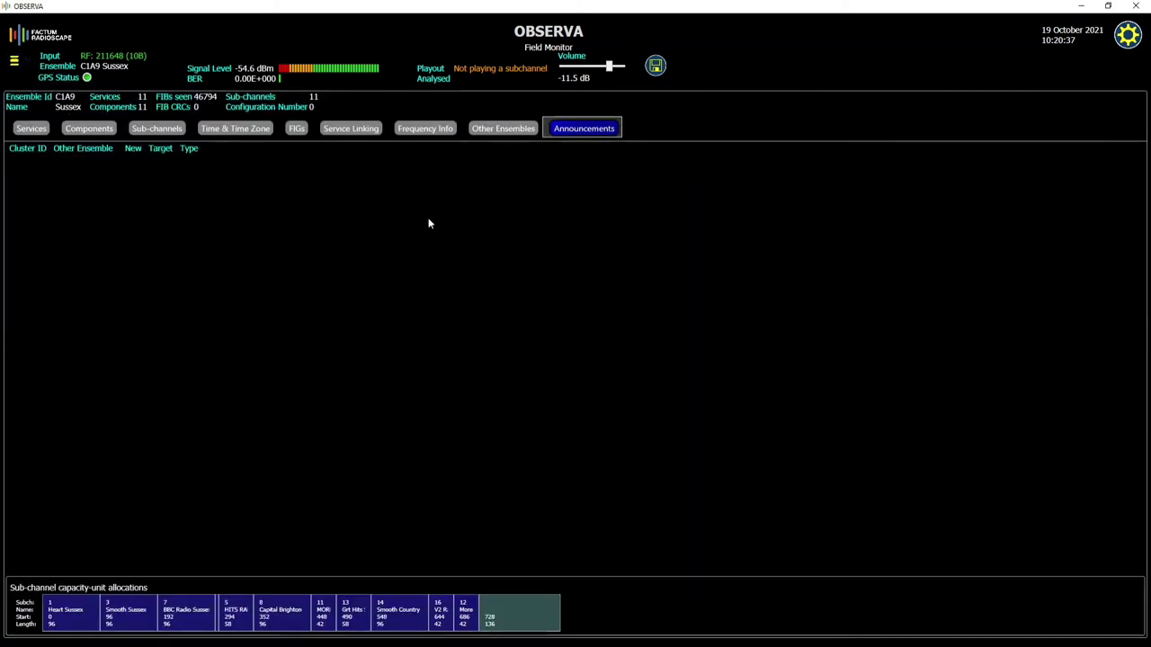
left_click(40, 131)
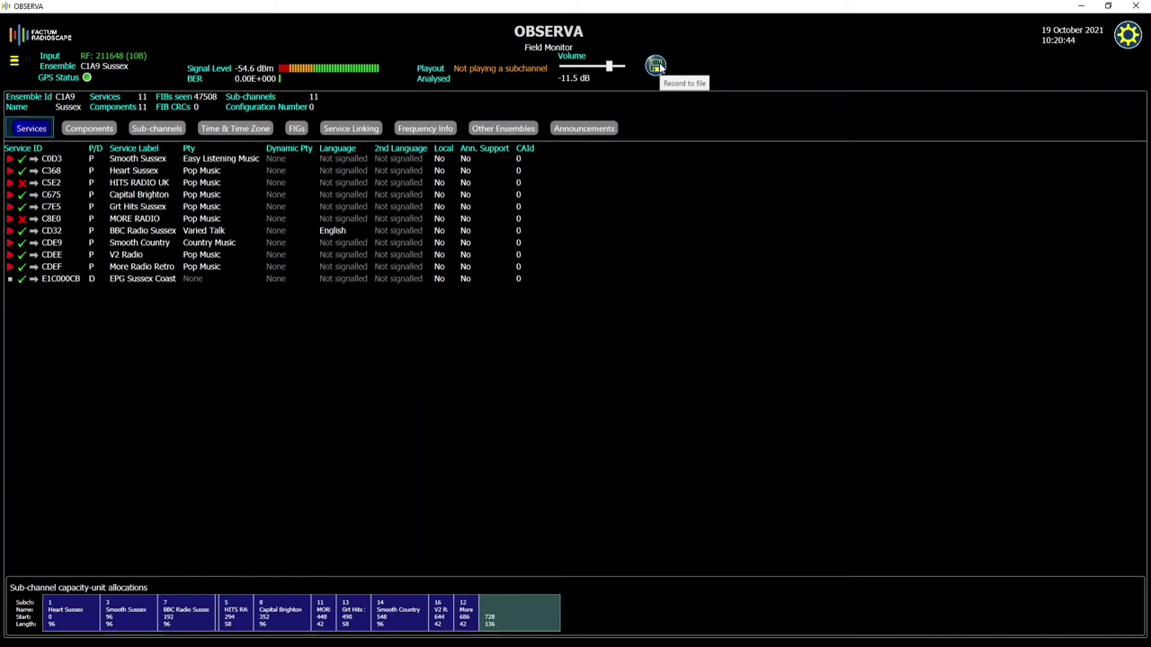
- Set up an ETI (NI) file recording starting at 0:07, then cancel it without recording
left_click(656, 65)
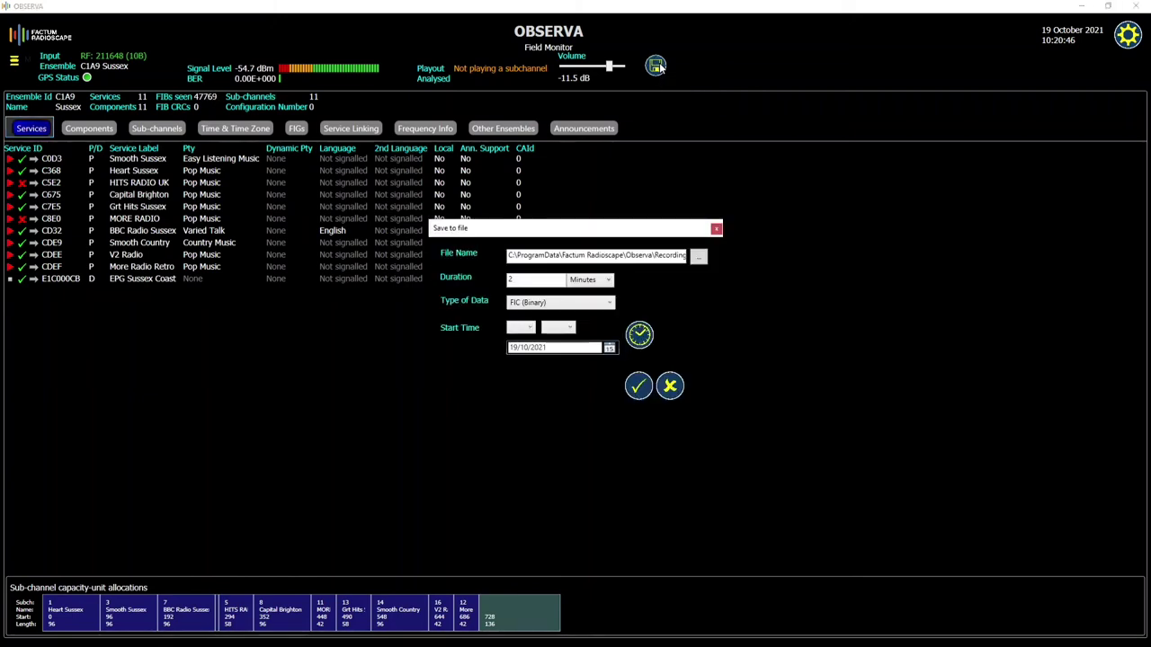
left_click(585, 306)
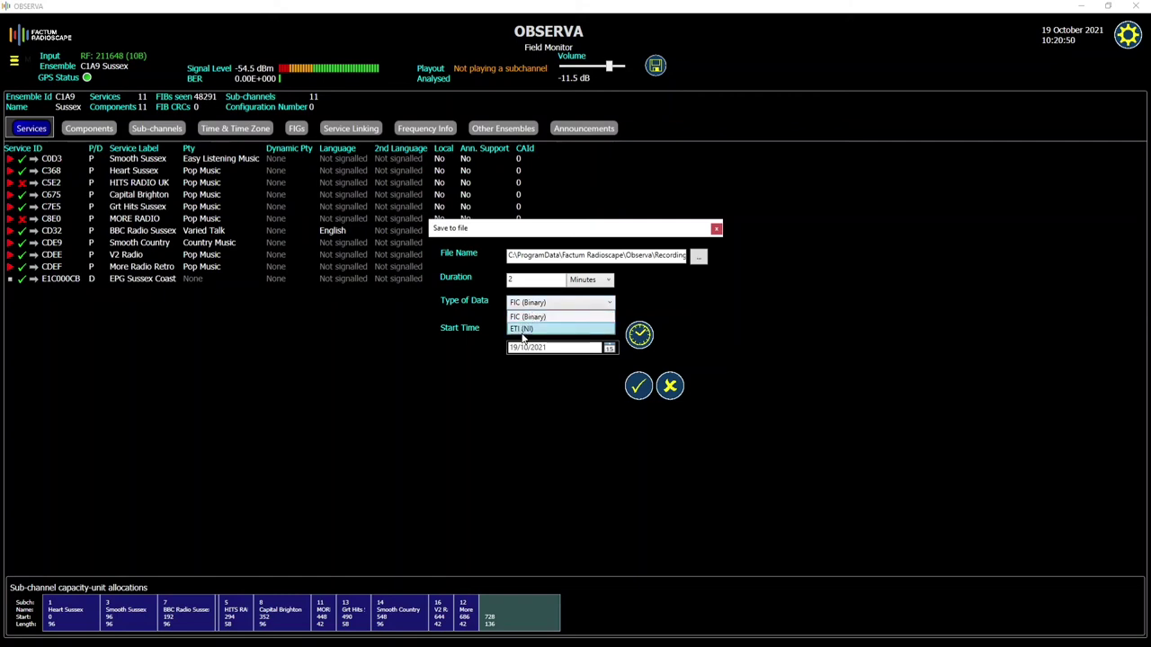
left_click(518, 330)
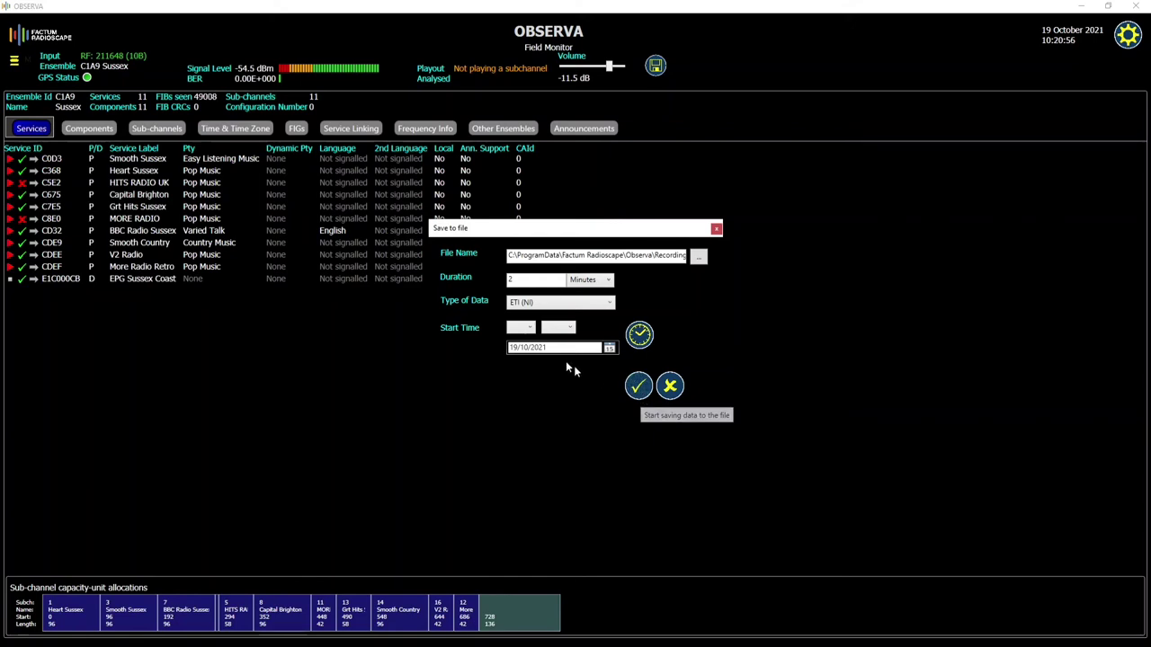
left_click(520, 328)
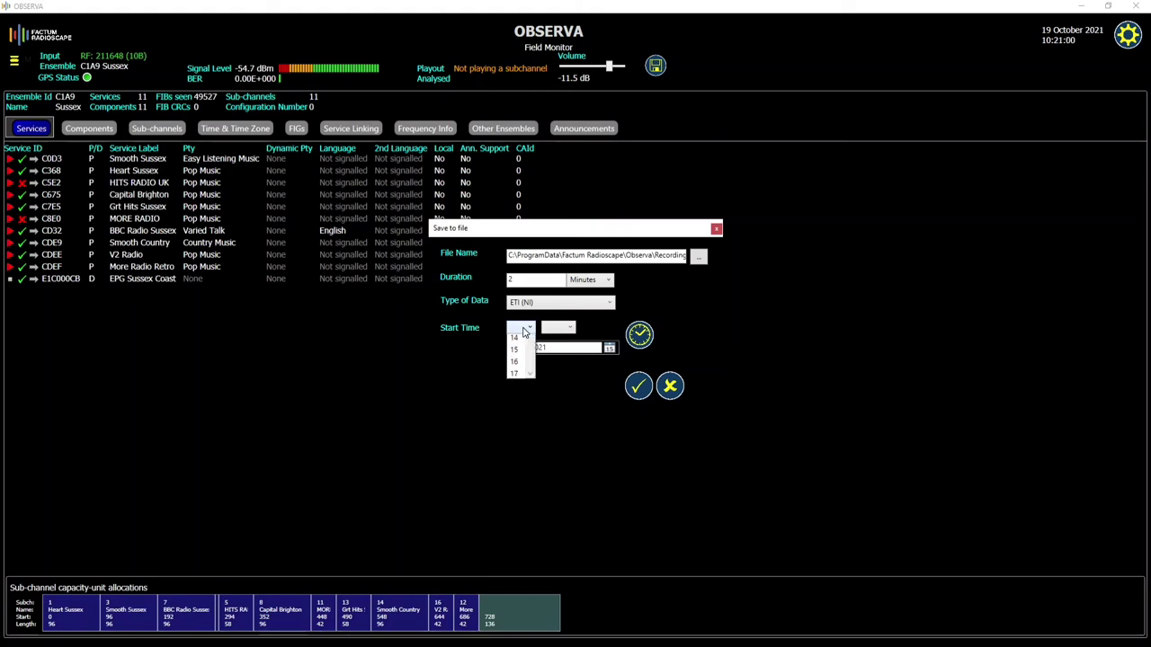
left_click(513, 346)
left_click(559, 328)
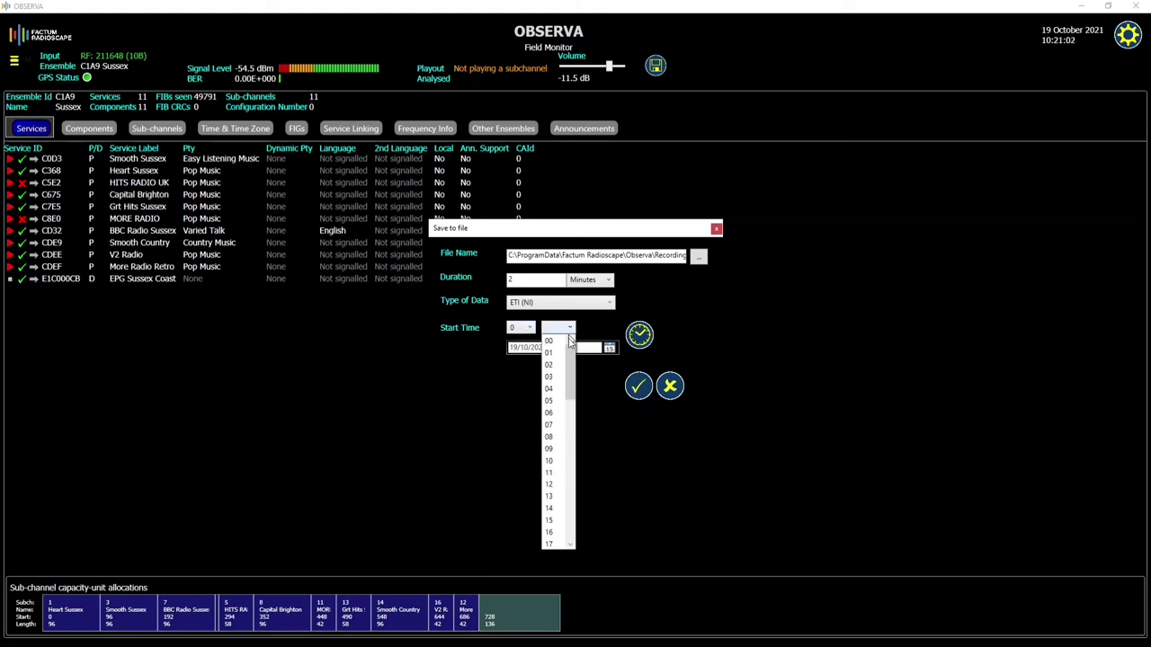
left_click(559, 424)
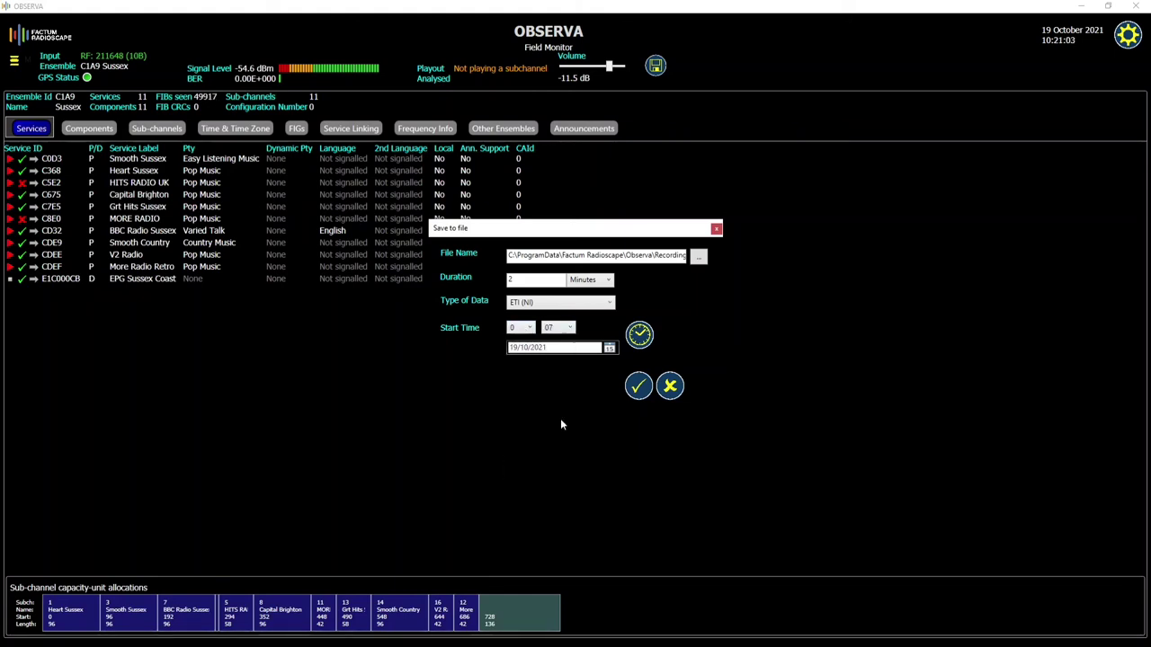
left_click(667, 386)
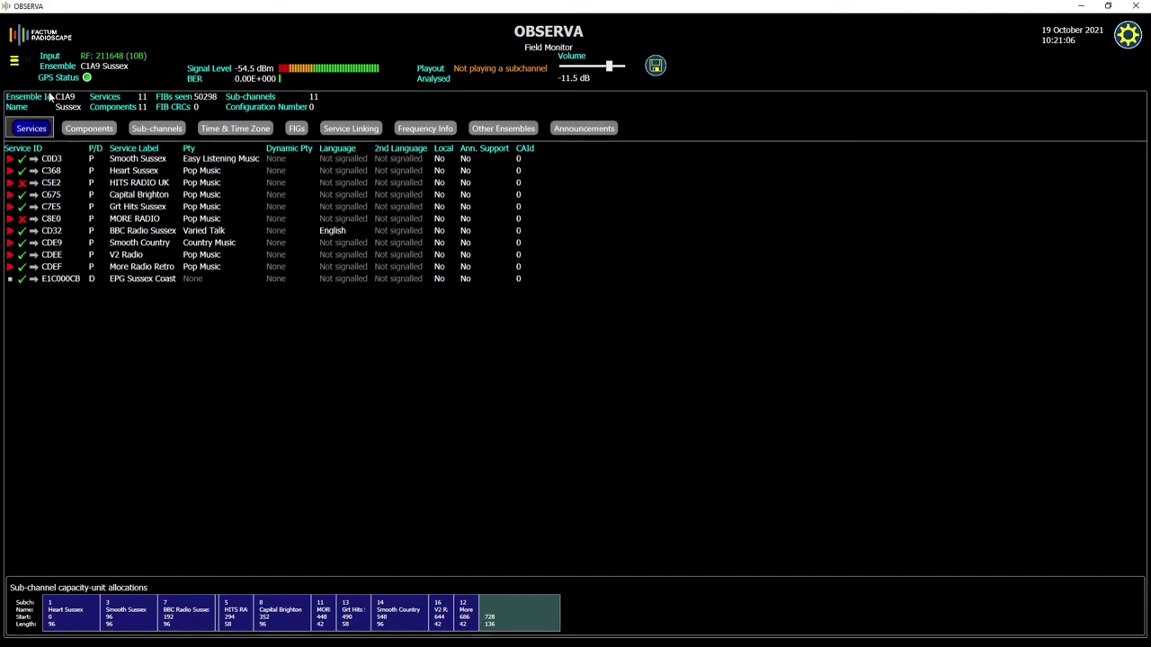
- Stop the live Sussex input, discard the custom view changes, and play back the london3mux080621 ETI NI file
left_click(17, 61)
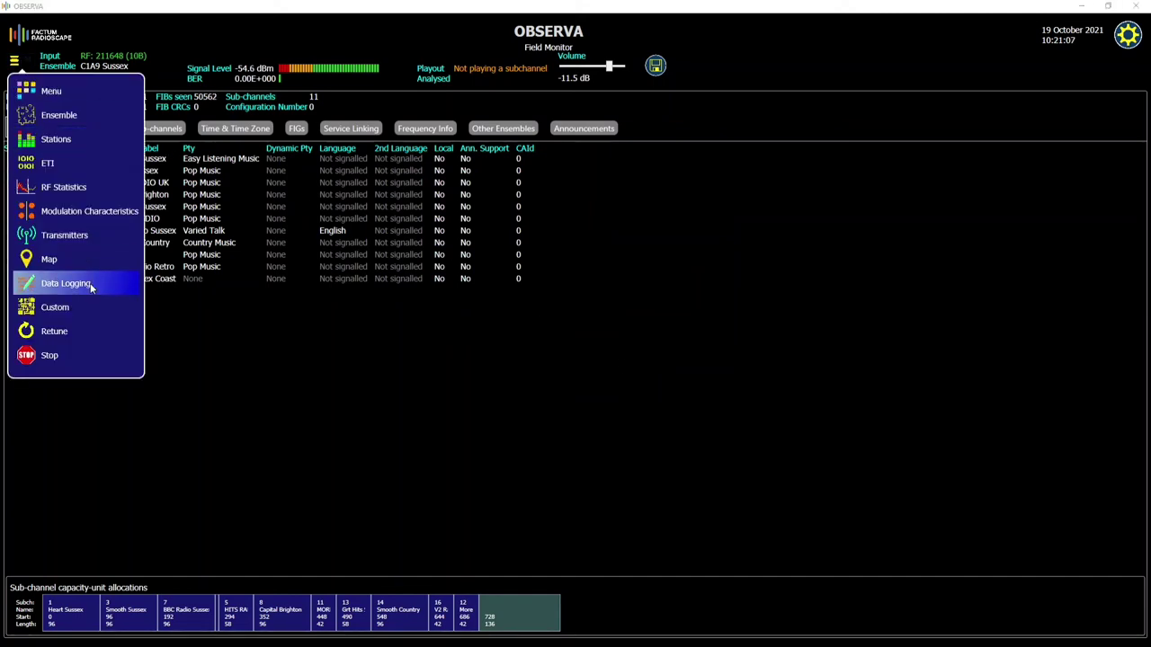
left_click(104, 358)
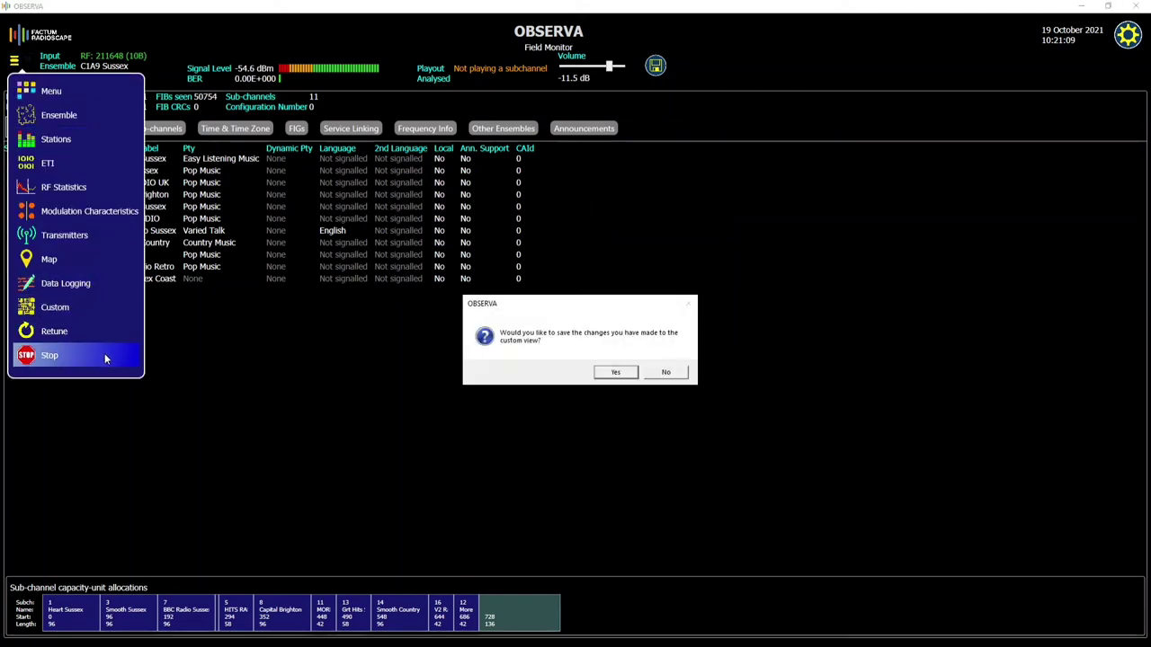
left_click(665, 373)
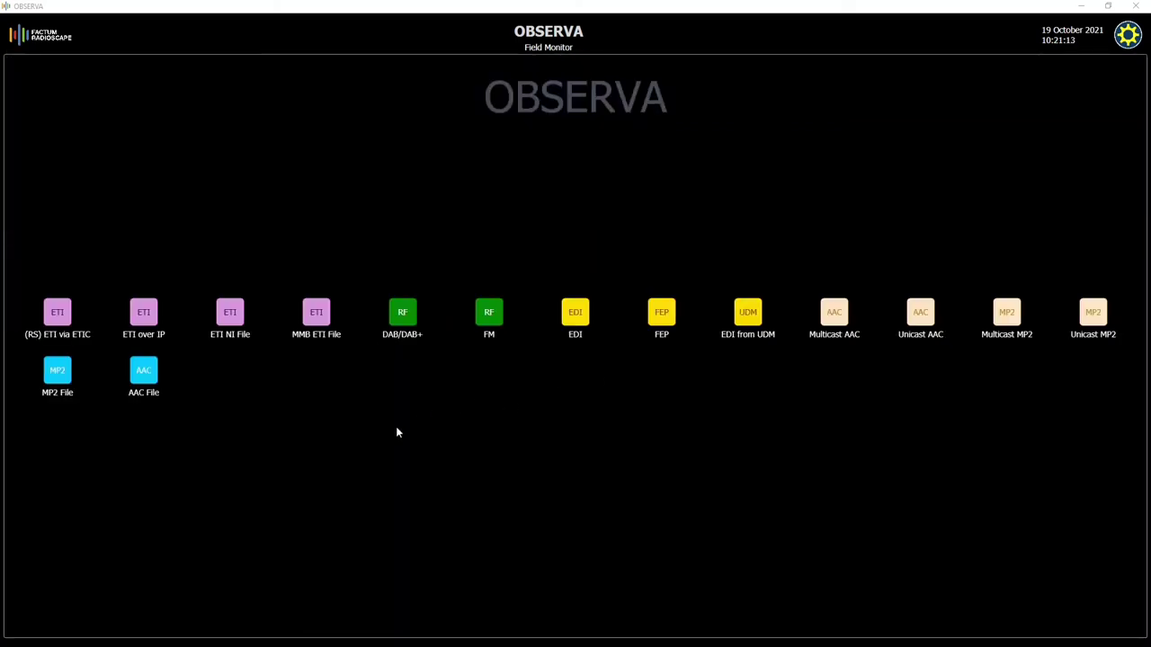
left_click(231, 321)
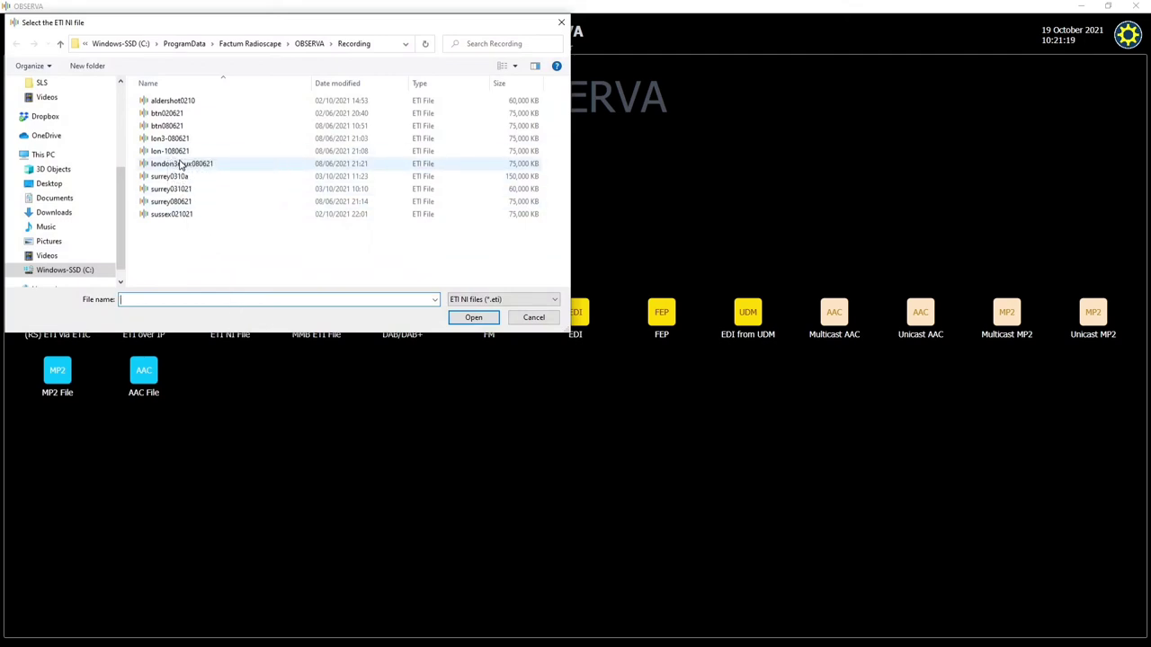
double_click(179, 162)
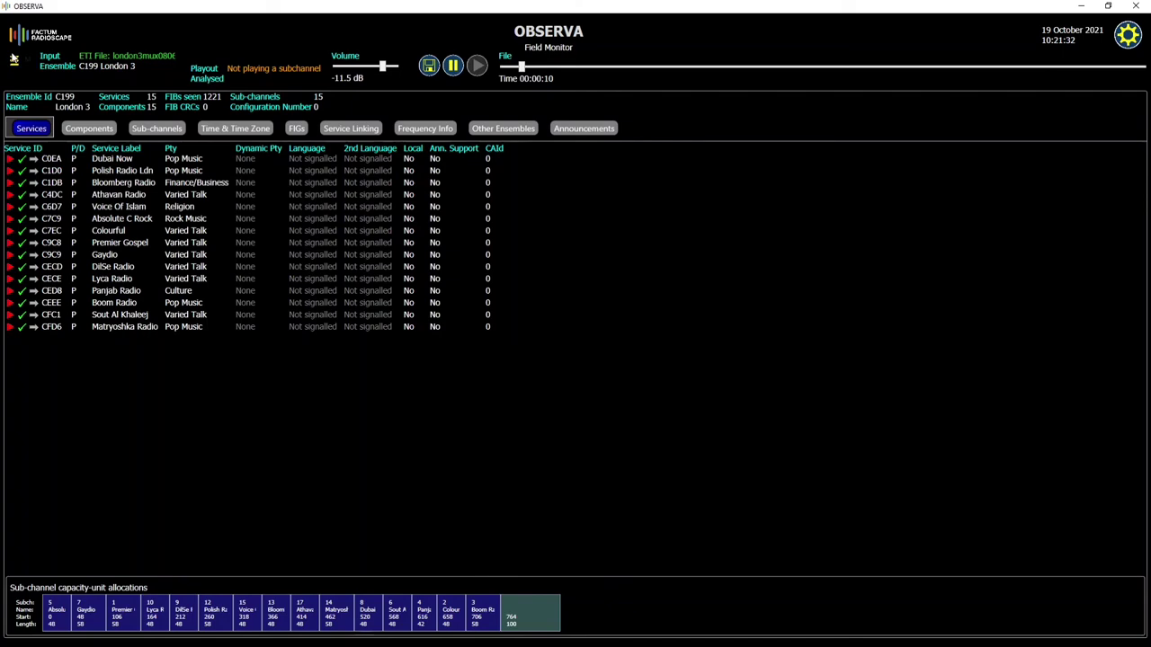
- Switch to the Stations overview showing all 15 London 3 services with level meters and now-playing text
left_click(15, 61)
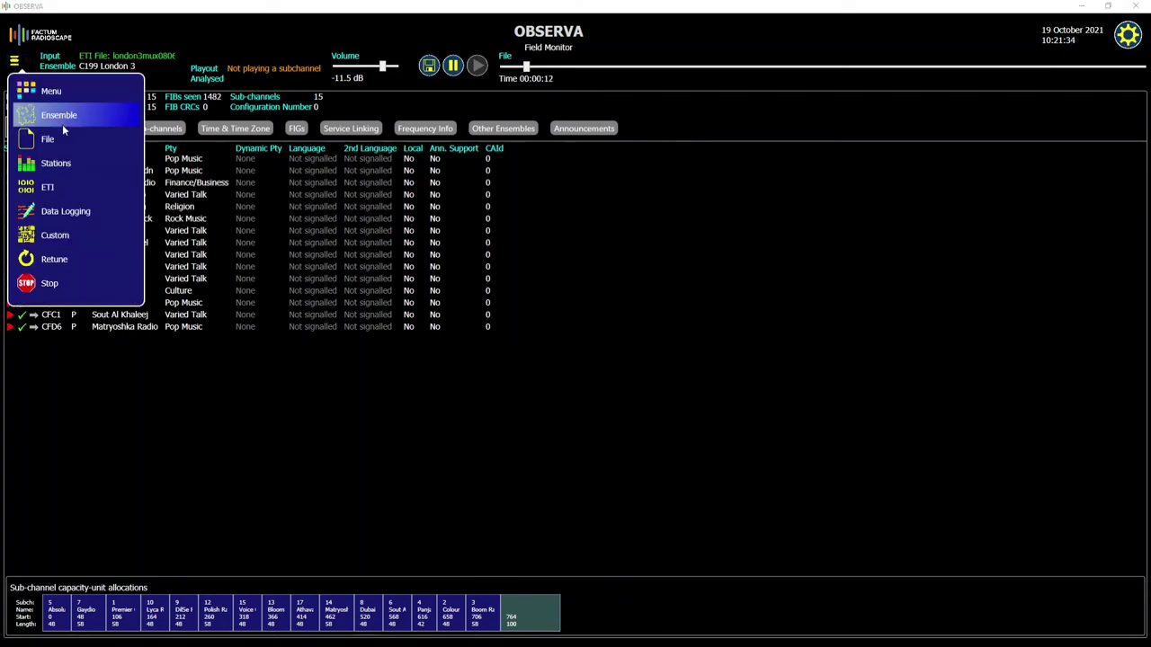
left_click(87, 161)
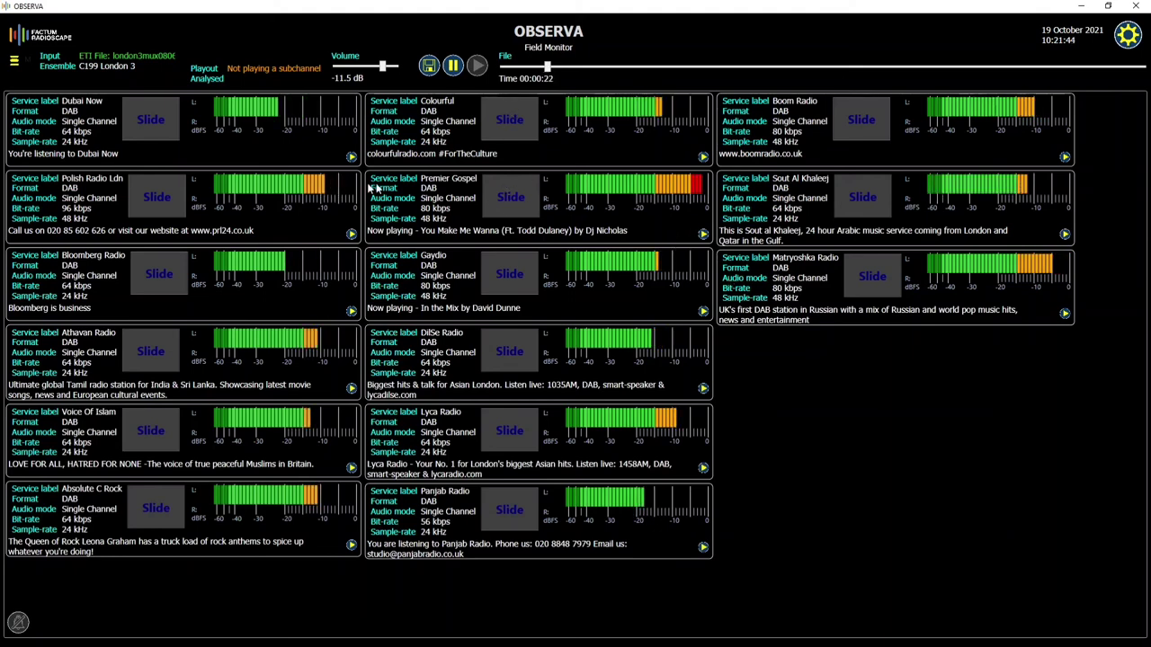
left_click(18, 62)
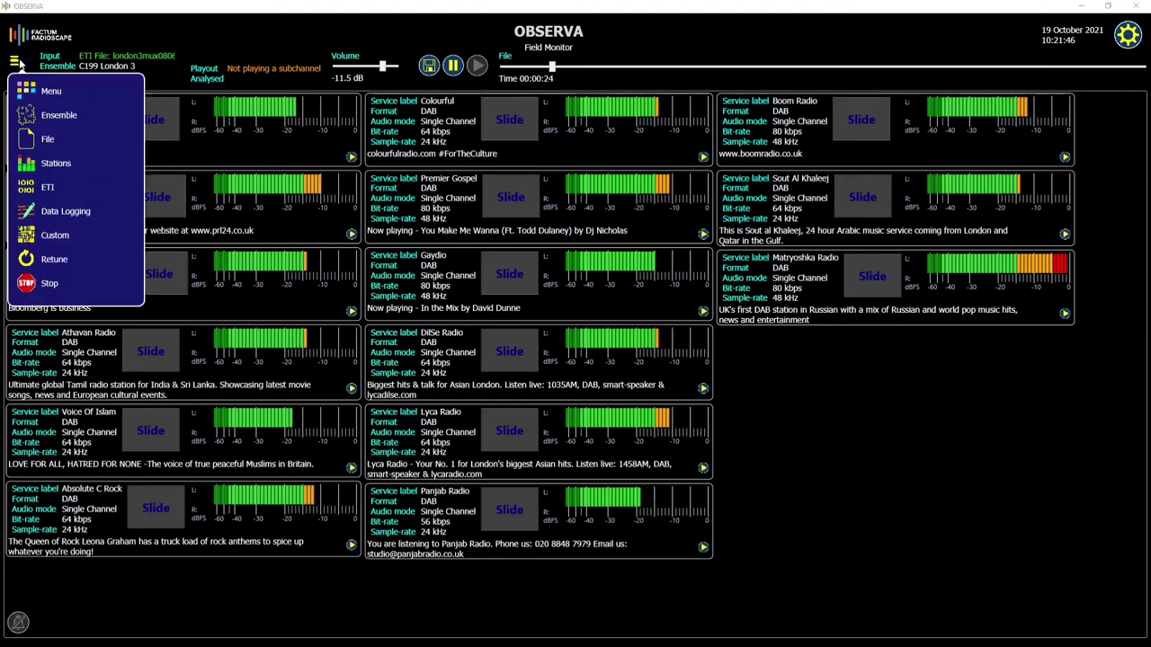